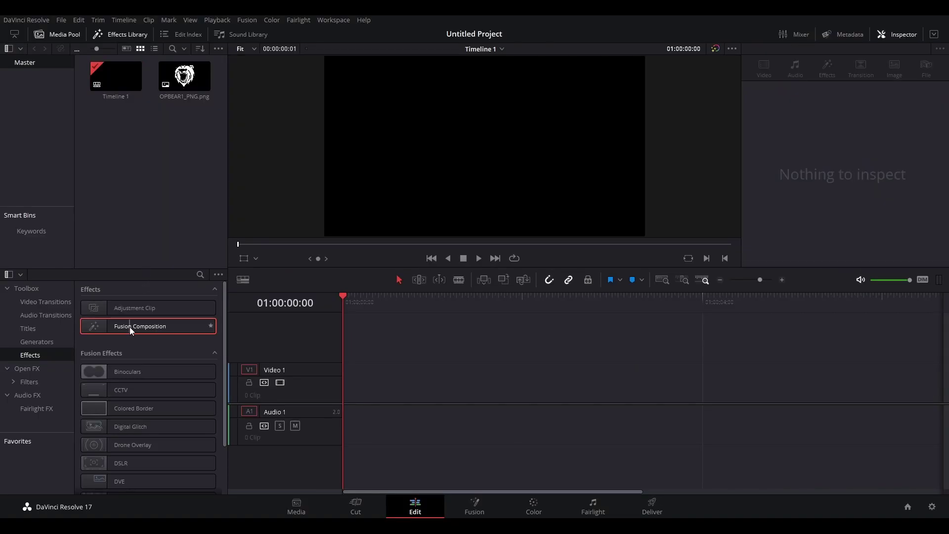
Add a Fusion Composition effect at the start of the Video 1 track and trim the clip to 3 seconds
{"action": "left_click_drag", "start_coordinate": [131, 330], "coordinate": [359, 384]}
{"action": "left_click", "coordinate": [385, 301]}
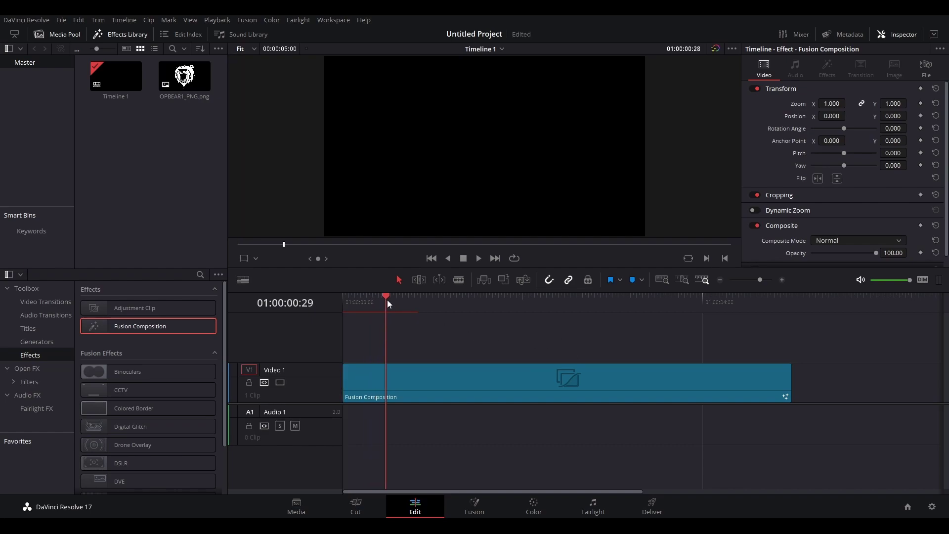
{"action": "left_click_drag", "start_coordinate": [452, 299], "coordinate": [614, 305]}
{"action": "left_click_drag", "start_coordinate": [791, 384], "coordinate": [613, 383]}
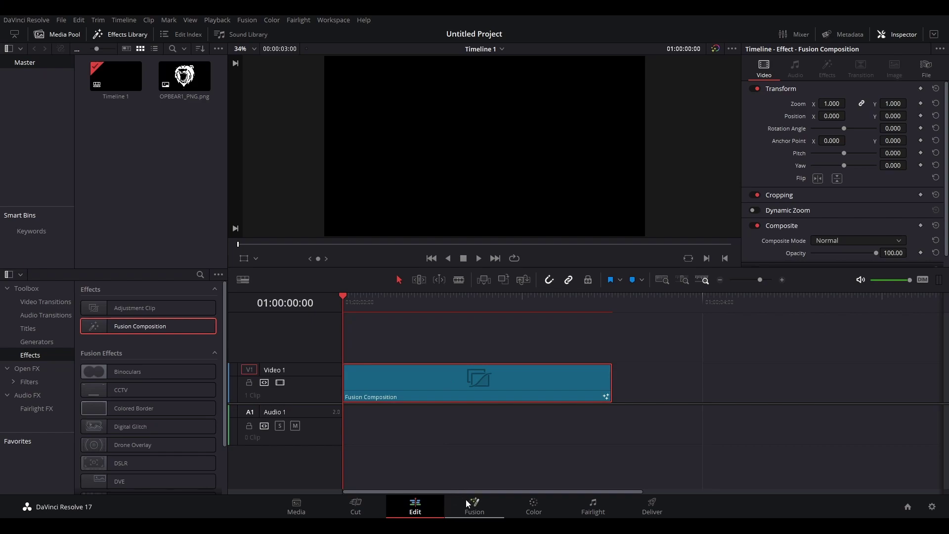
Open the composition in Fusion, add OPBEAR1_PNG.png to the node graph and attach a Transform node to it
{"action": "left_click", "coordinate": [474, 507]}
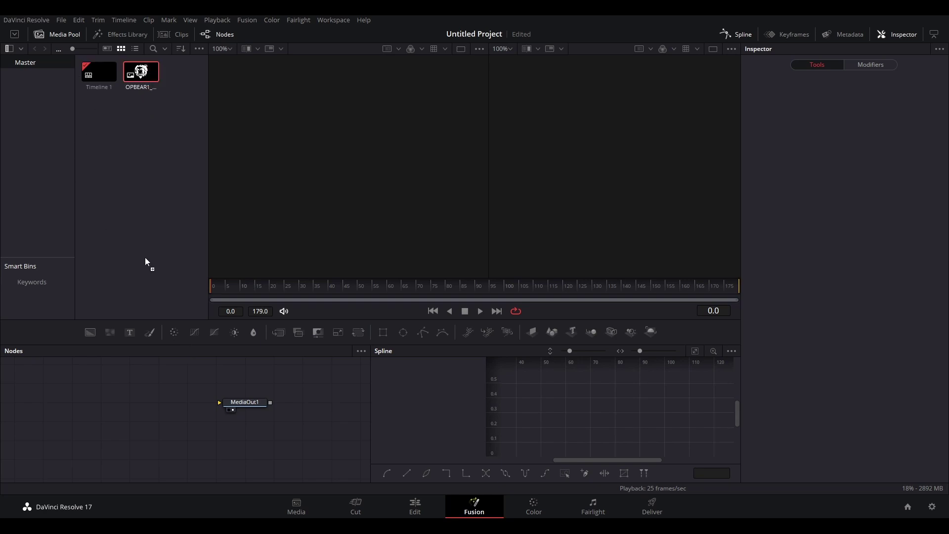
{"action": "left_click_drag", "start_coordinate": [92, 399], "coordinate": [91, 404]}
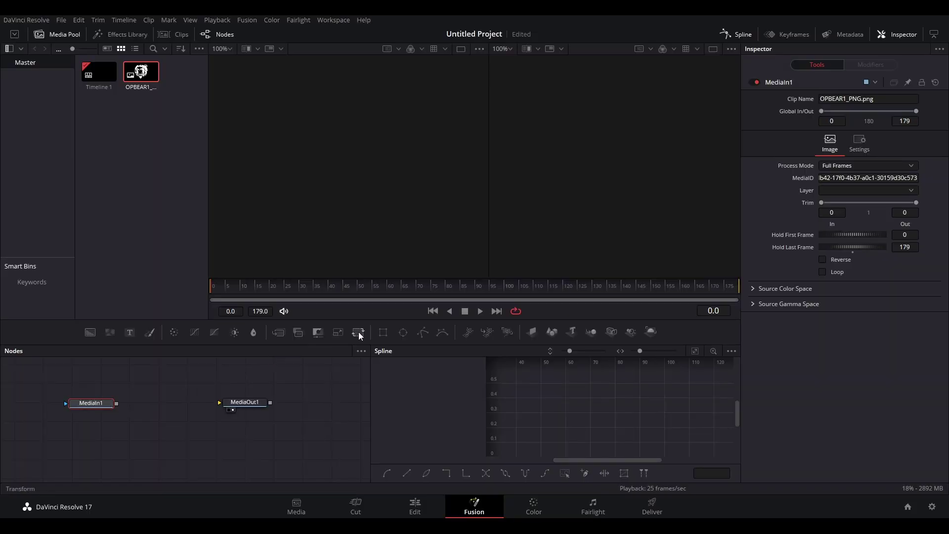
{"action": "left_click", "coordinate": [358, 332]}
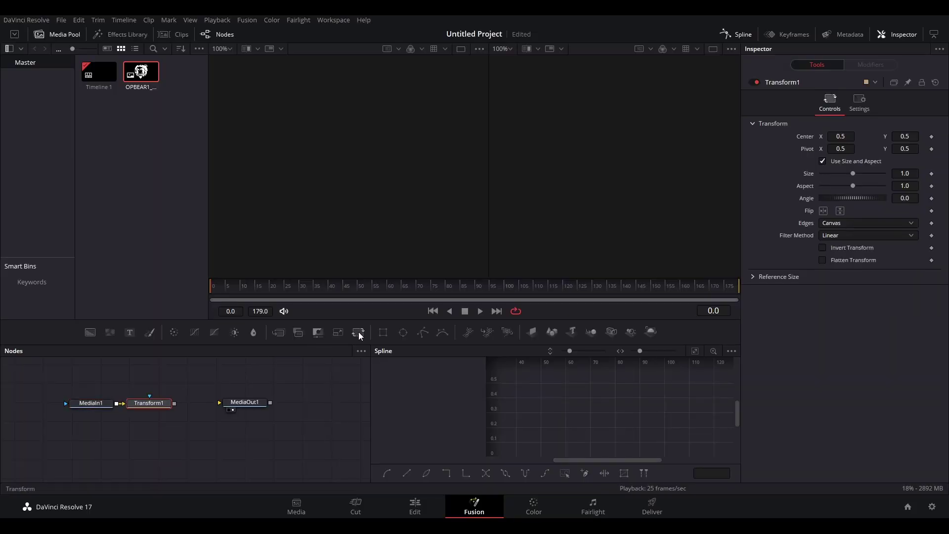
Add a white Background node below Transform1 and show Transform1 and Background1 in the viewers
{"action": "left_click", "coordinate": [90, 332]}
{"action": "left_click_drag", "start_coordinate": [209, 439], "coordinate": [162, 449]}
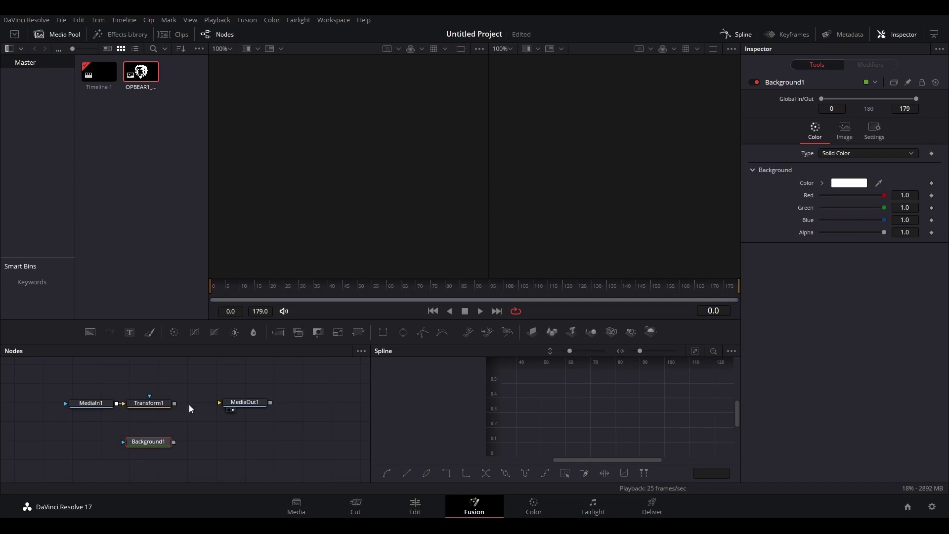
{"action": "left_click", "coordinate": [136, 450]}
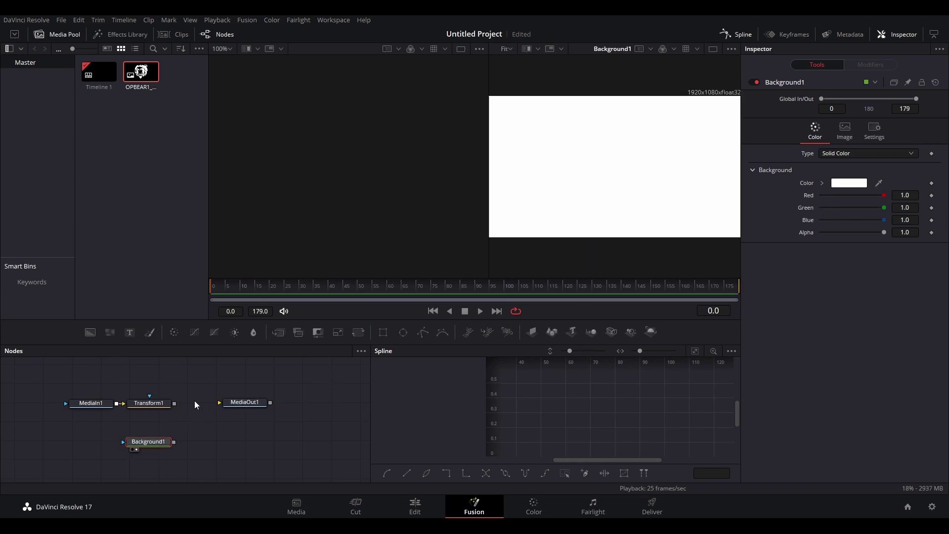
{"action": "left_click", "coordinate": [134, 411]}
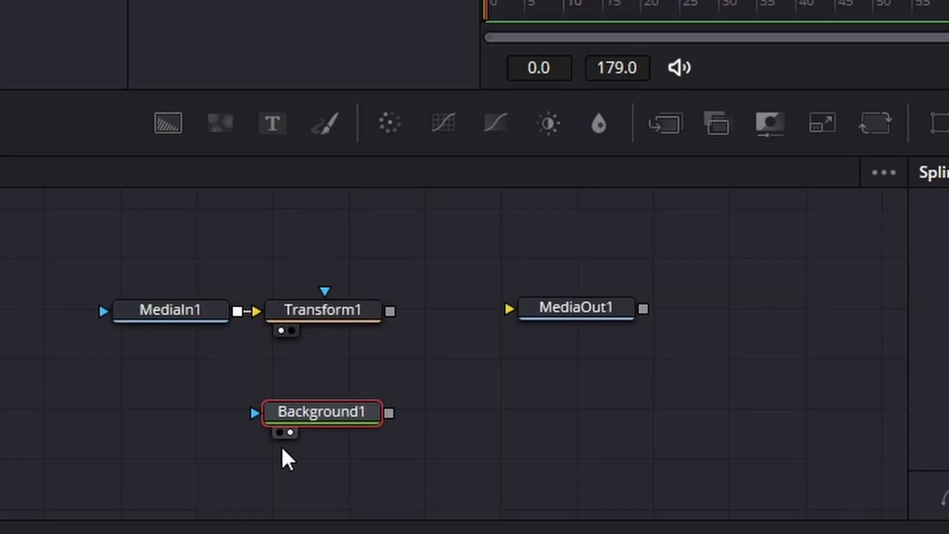
{"action": "left_click", "coordinate": [290, 433]}
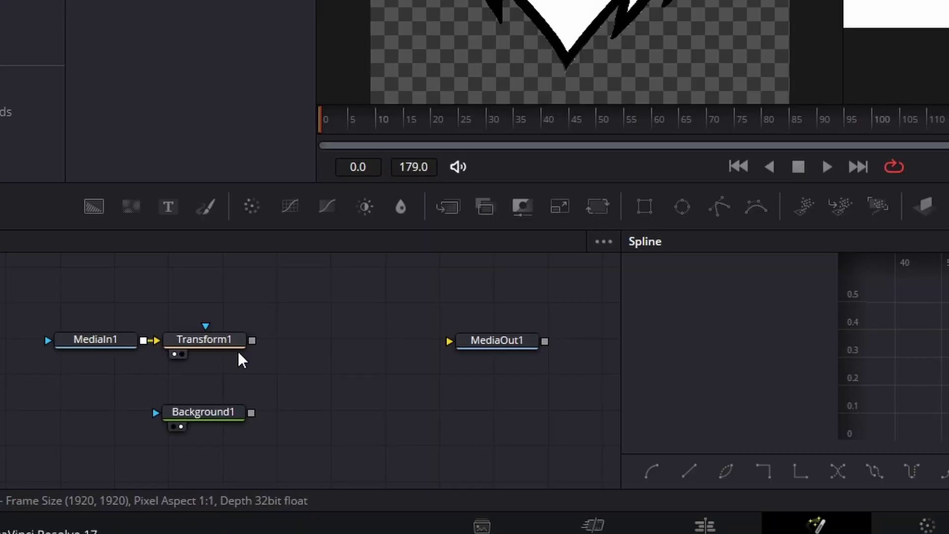
Add a Merge node with Transform1 as foreground and Background1 as background, and align the nodes
{"action": "left_click", "coordinate": [448, 207]}
{"action": "left_click_drag", "start_coordinate": [384, 379], "coordinate": [351, 370]}
{"action": "left_click_drag", "start_coordinate": [252, 340], "coordinate": [339, 357]}
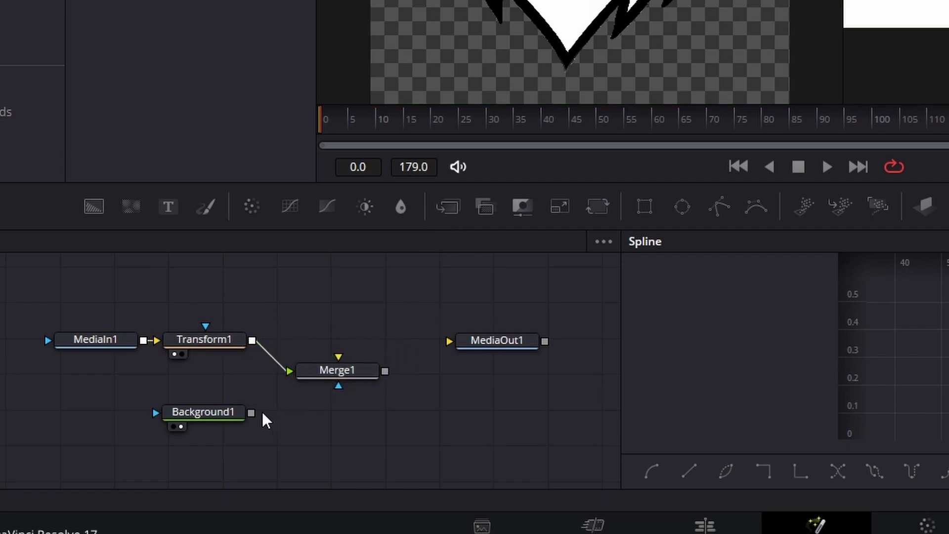
{"action": "left_click_drag", "start_coordinate": [255, 413], "coordinate": [336, 361]}
{"action": "left_click_drag", "start_coordinate": [220, 414], "coordinate": [351, 414]}
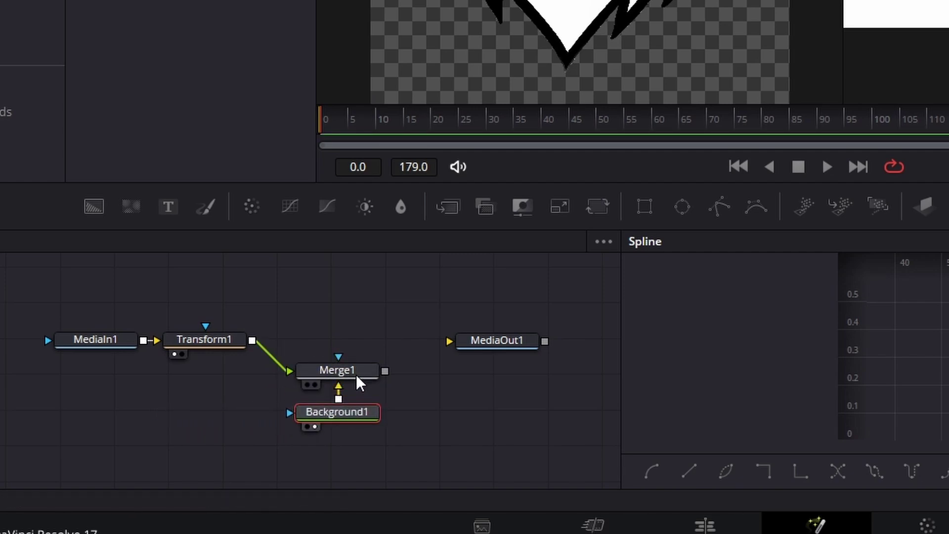
{"action": "left_click_drag", "start_coordinate": [356, 376], "coordinate": [356, 352]}
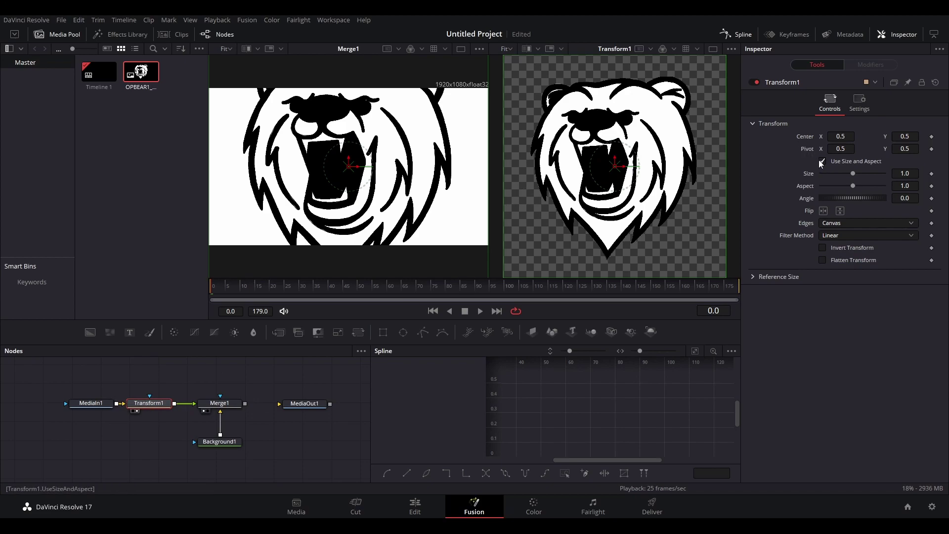
Set the Transform1 size of the bear logo to 0.3 and keyframe its center at frame 45
{"action": "left_click_drag", "start_coordinate": [855, 176], "coordinate": [834, 179]}
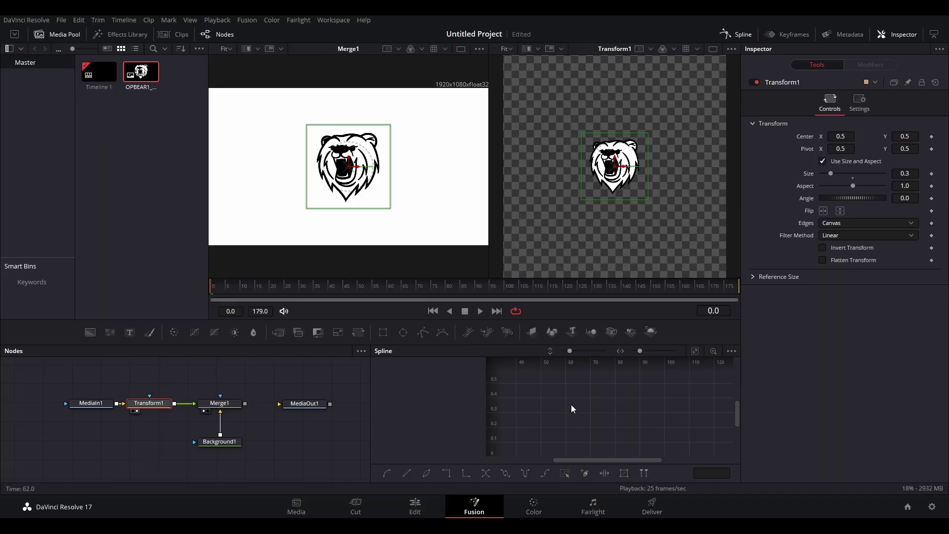
{"action": "left_click_drag", "start_coordinate": [264, 280], "coordinate": [340, 285]}
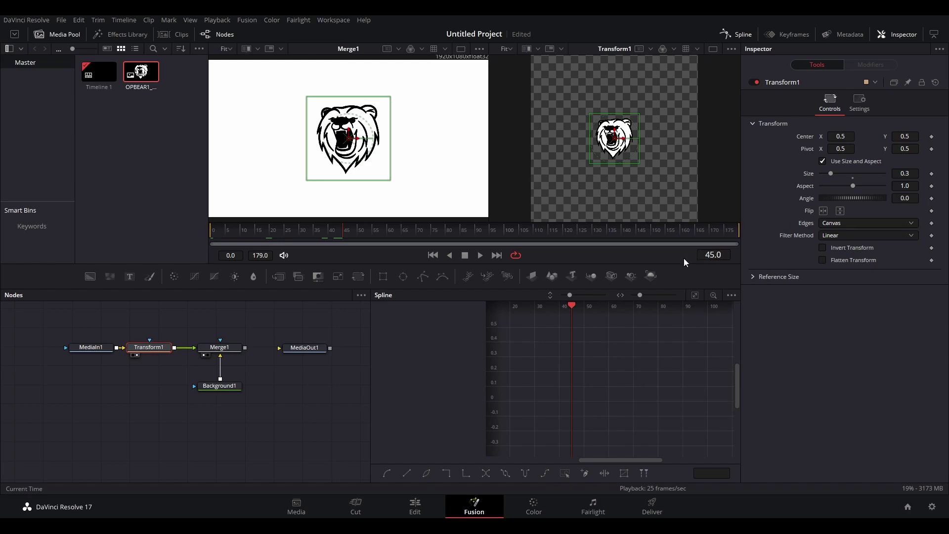
{"action": "left_click", "coordinate": [932, 137]}
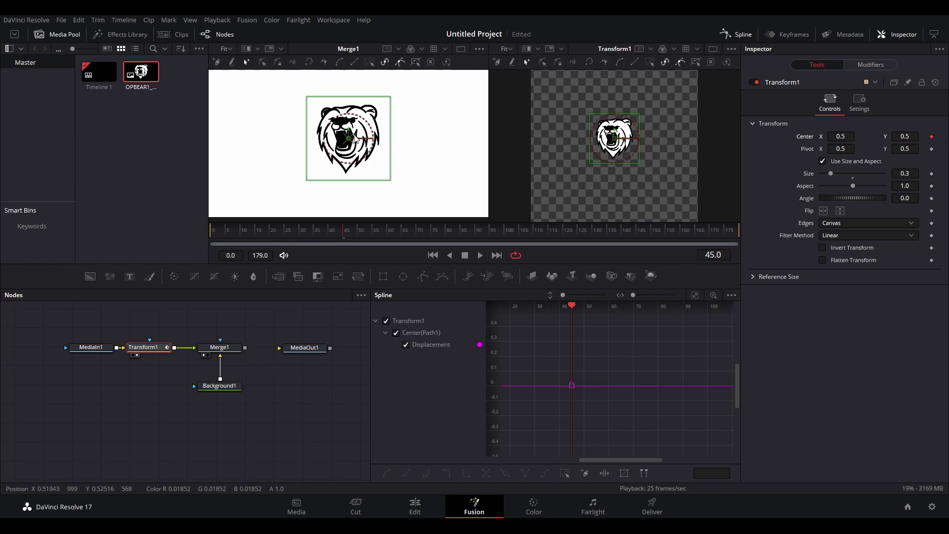
At frame 0, move the logo straight down out of the frame to center Y about 0.03 and preview the motion
{"action": "key", "text": "Home"}
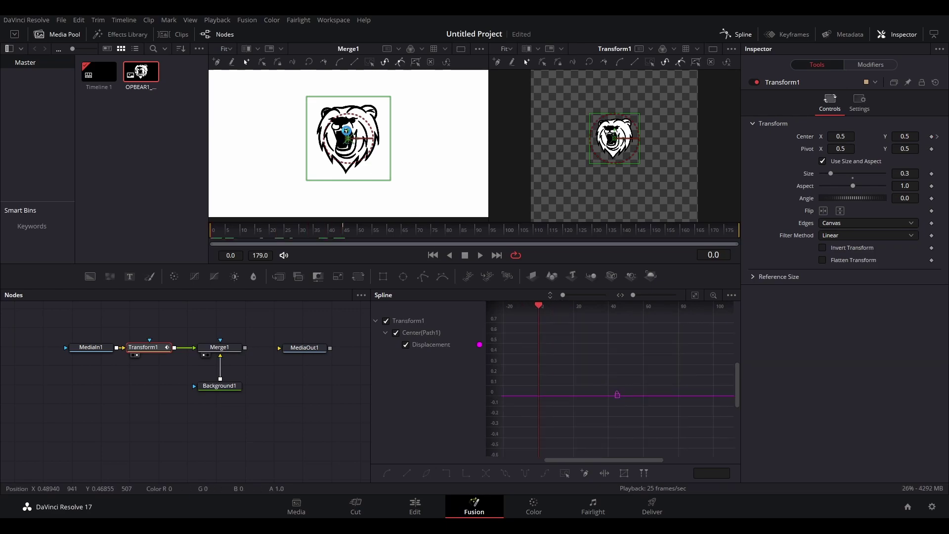
{"action": "left_click_drag", "start_coordinate": [349, 135], "coordinate": [356, 263]}
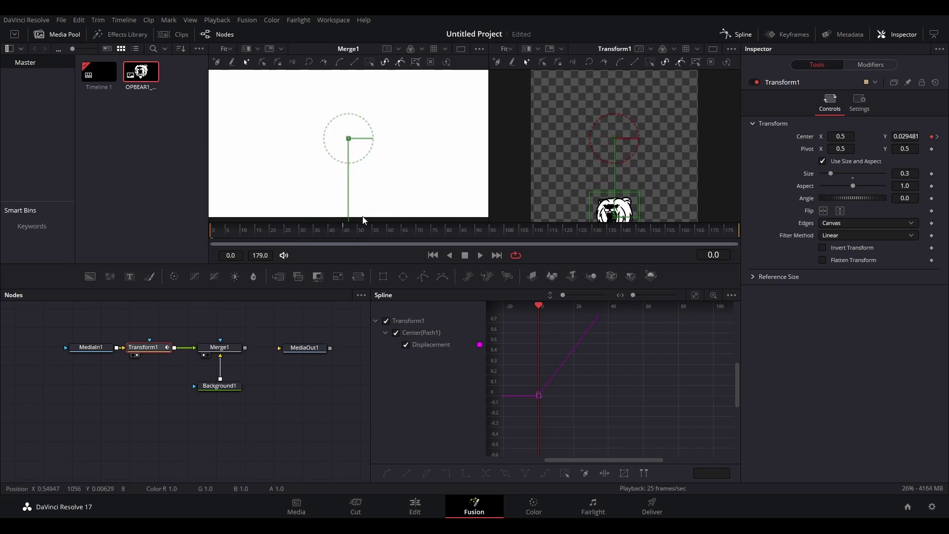
{"action": "scroll", "coordinate": [371, 175], "scroll_direction": "down", "scroll_amount": 1}
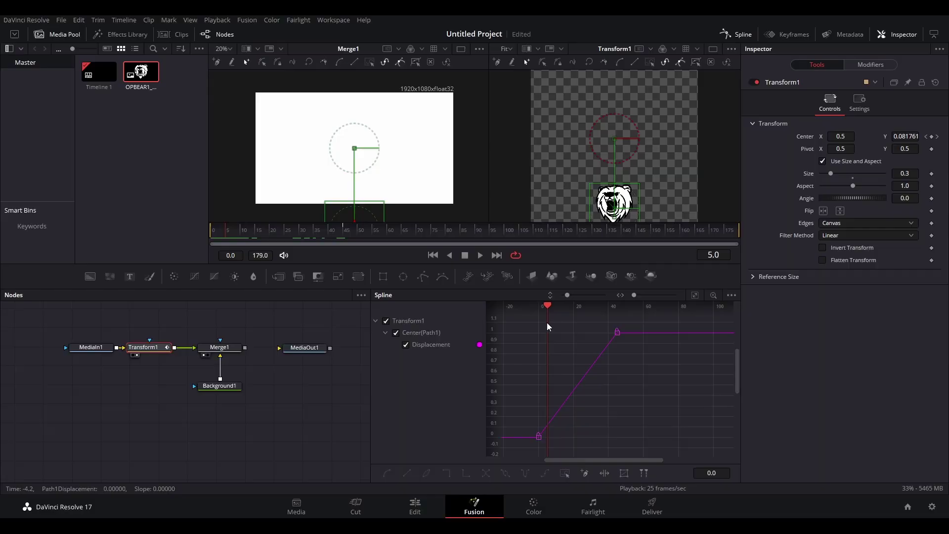
{"action": "left_click_drag", "start_coordinate": [547, 322], "coordinate": [610, 320]}
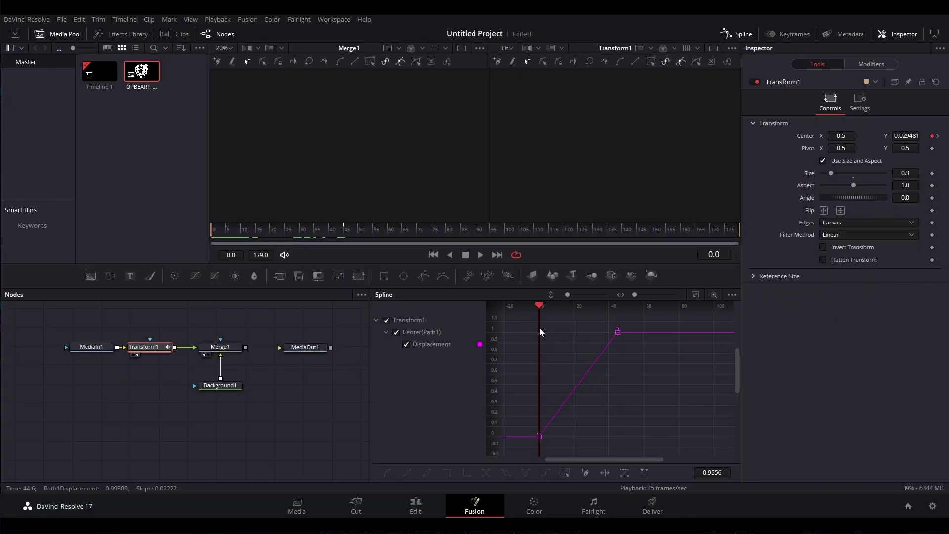
{"action": "key", "text": "space"}
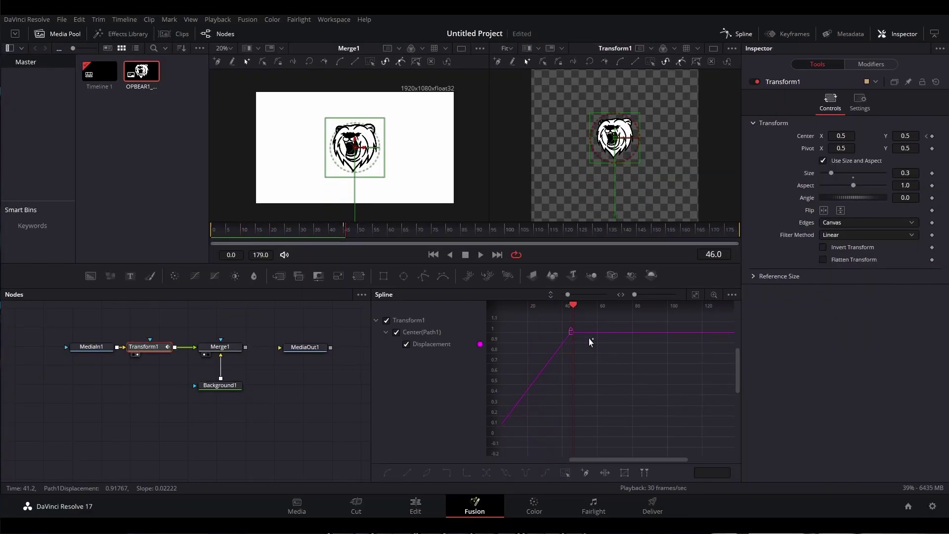
Smooth both Displacement keyframes of Transform1, stretch their handles into a steep S-curve and play back the animation
{"action": "left_click_drag", "start_coordinate": [603, 387], "coordinate": [619, 379]}
{"action": "left_click_drag", "start_coordinate": [577, 414], "coordinate": [539, 446]}
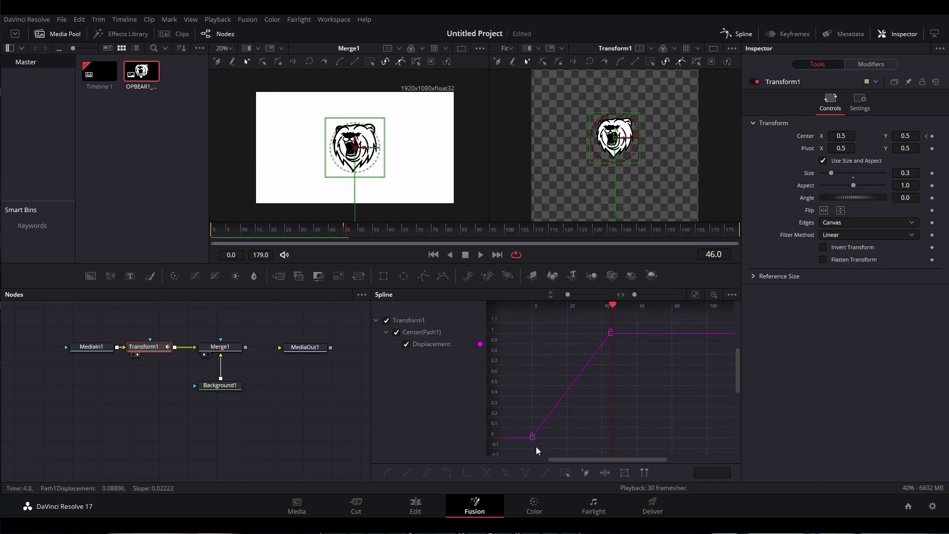
{"action": "left_click_drag", "start_coordinate": [611, 356], "coordinate": [636, 325]}
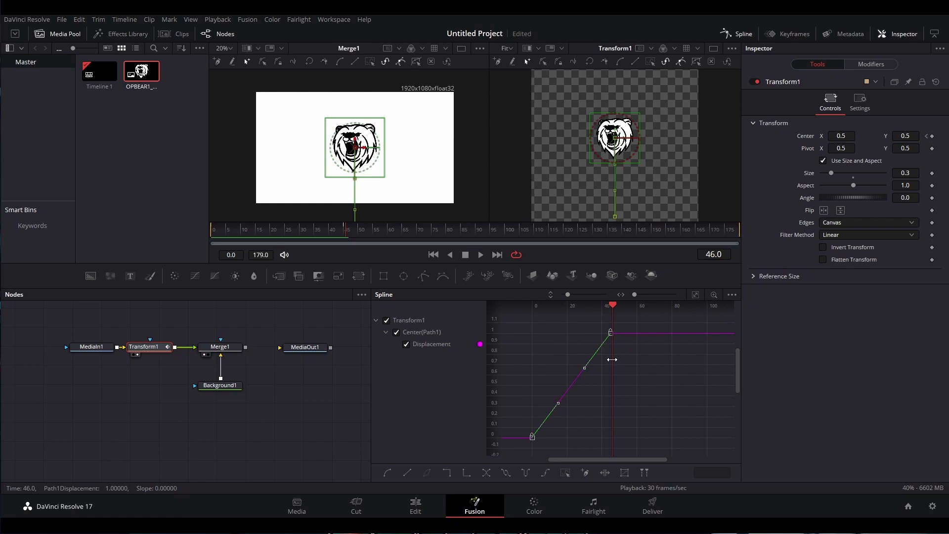
{"action": "key", "text": "s"}
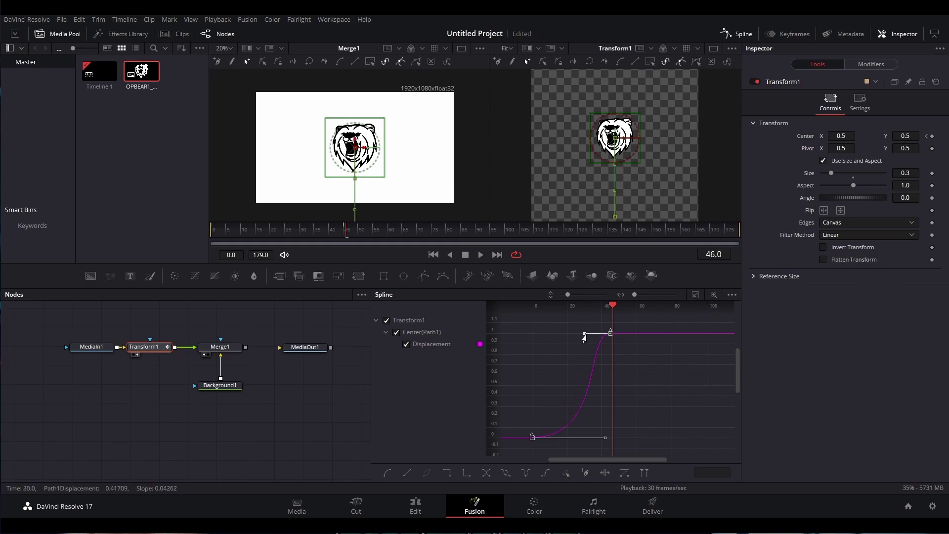
{"action": "left_click_drag", "start_coordinate": [555, 338], "coordinate": [545, 338]}
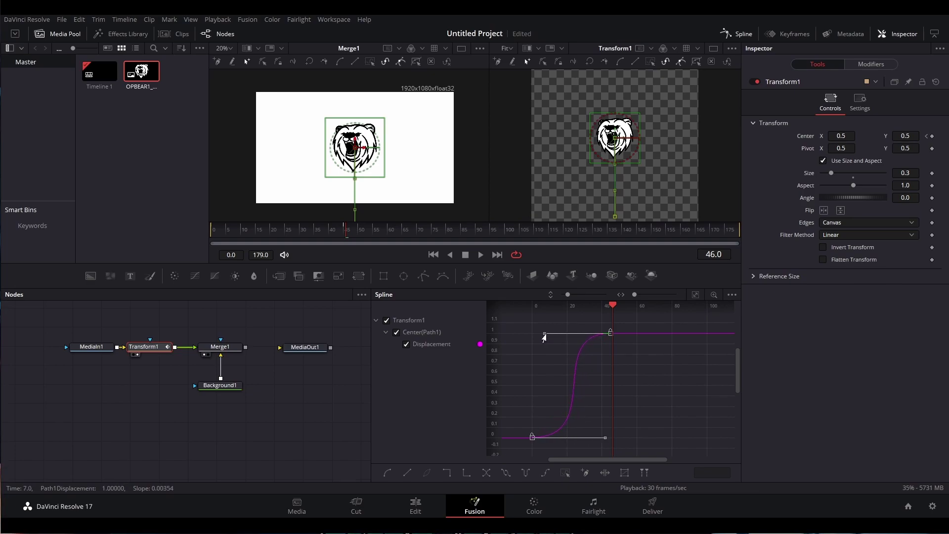
{"action": "left_click", "coordinate": [610, 332]}
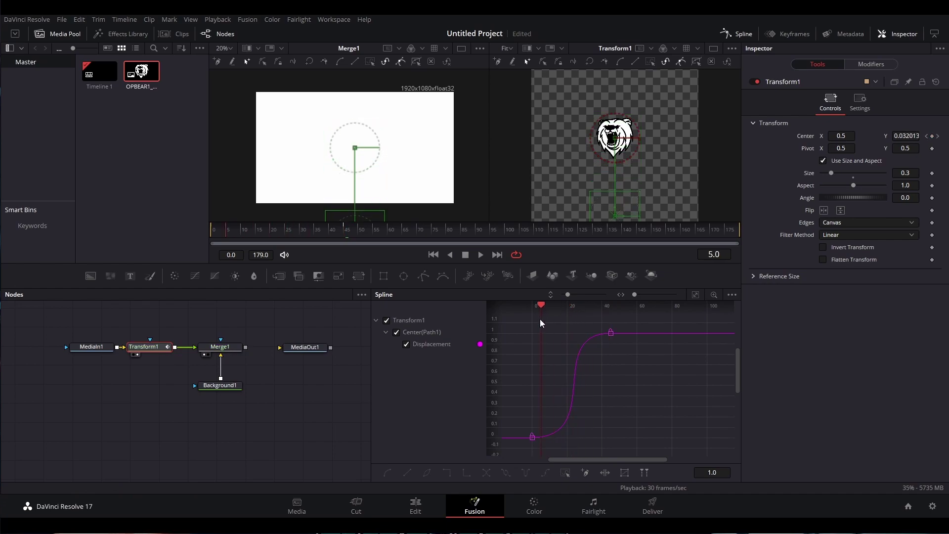
{"action": "left_click_drag", "start_coordinate": [613, 316], "coordinate": [532, 329]}
{"action": "key", "text": "space"}
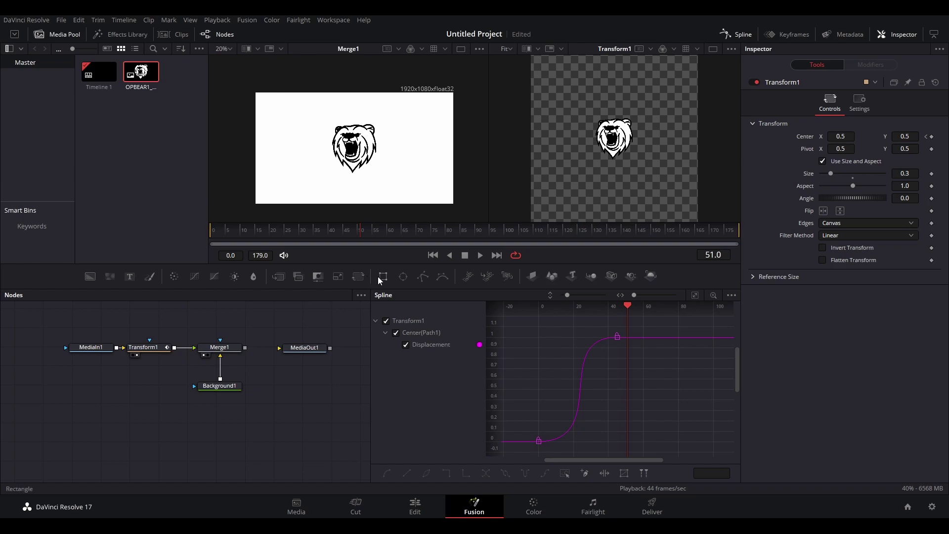
Add a Rectangle mask node below the graph, connect it to a new Transform node and view that Transform
{"action": "left_click", "coordinate": [383, 277]}
{"action": "left_click_drag", "start_coordinate": [319, 391], "coordinate": [217, 430]}
{"action": "left_click", "coordinate": [284, 429]}
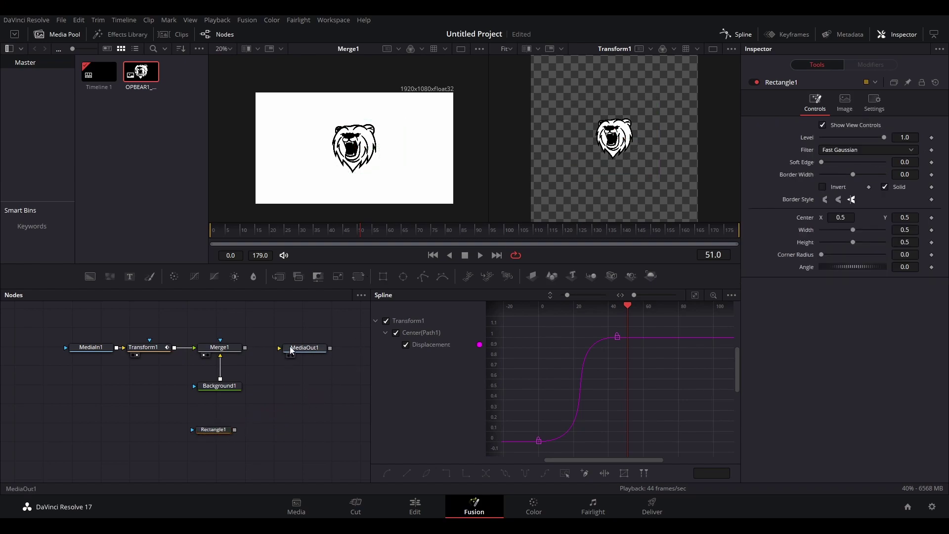
{"action": "left_click", "coordinate": [358, 277]}
{"action": "left_click_drag", "start_coordinate": [283, 428], "coordinate": [290, 433]}
{"action": "left_click", "coordinate": [313, 401]}
{"action": "left_click", "coordinate": [223, 438]}
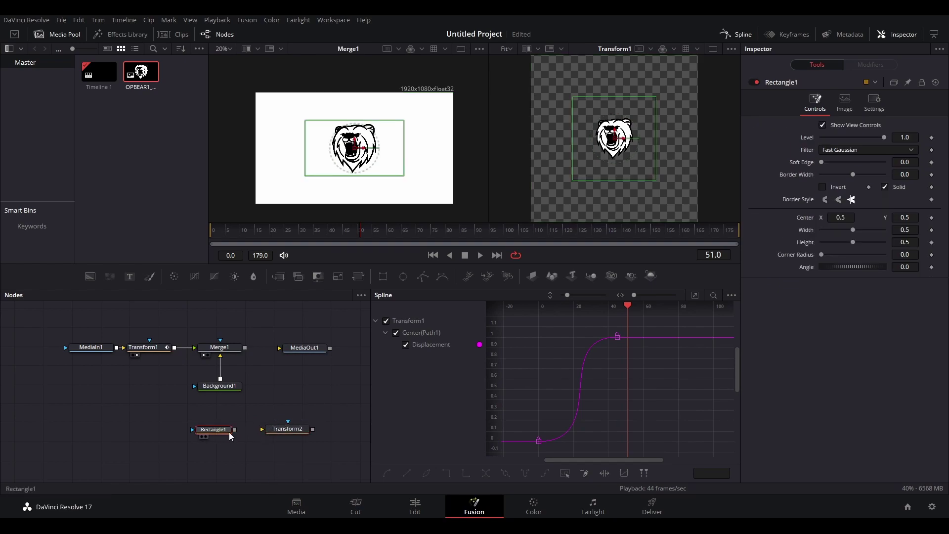
{"action": "left_click_drag", "start_coordinate": [235, 430], "coordinate": [264, 432]}
{"action": "left_click", "coordinate": [275, 437]}
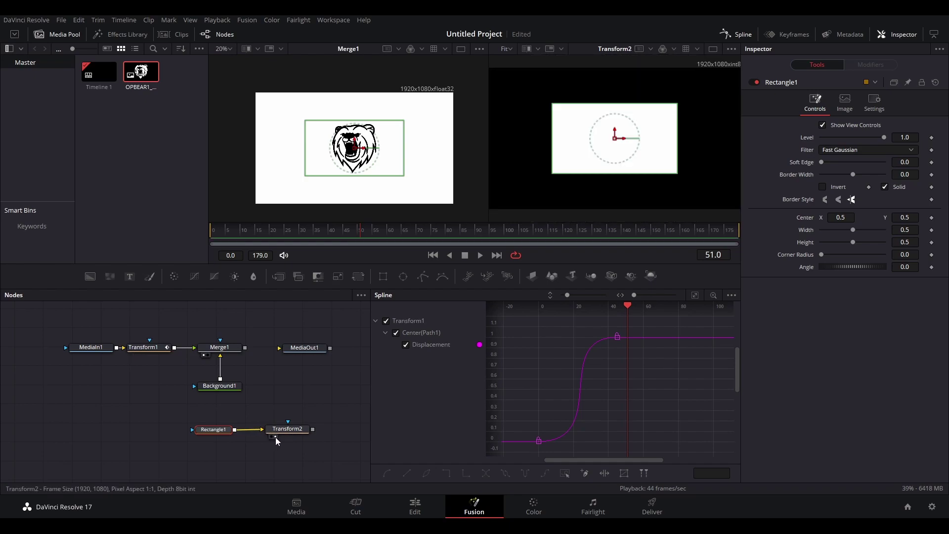
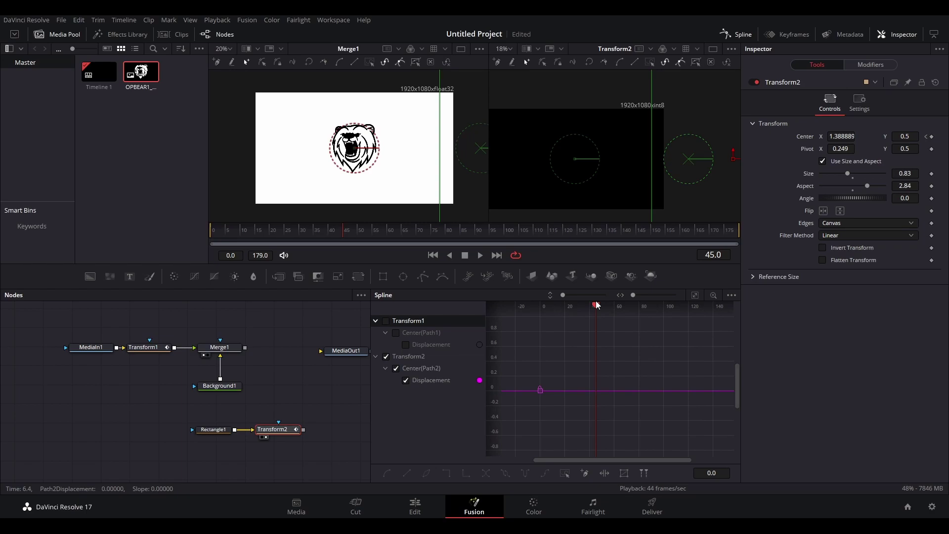
At frame 90, move the Transform2 rectangle to center X 0.55 to keyframe it across the middle of the frame
{"action": "left_click_drag", "start_coordinate": [388, 230], "coordinate": [478, 231]}
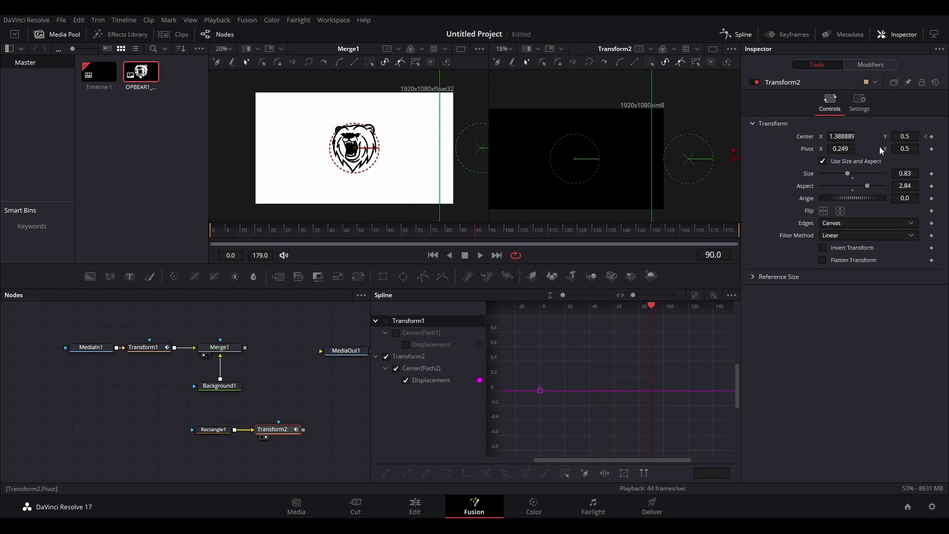
{"action": "left_click_drag", "start_coordinate": [737, 159], "coordinate": [599, 166]}
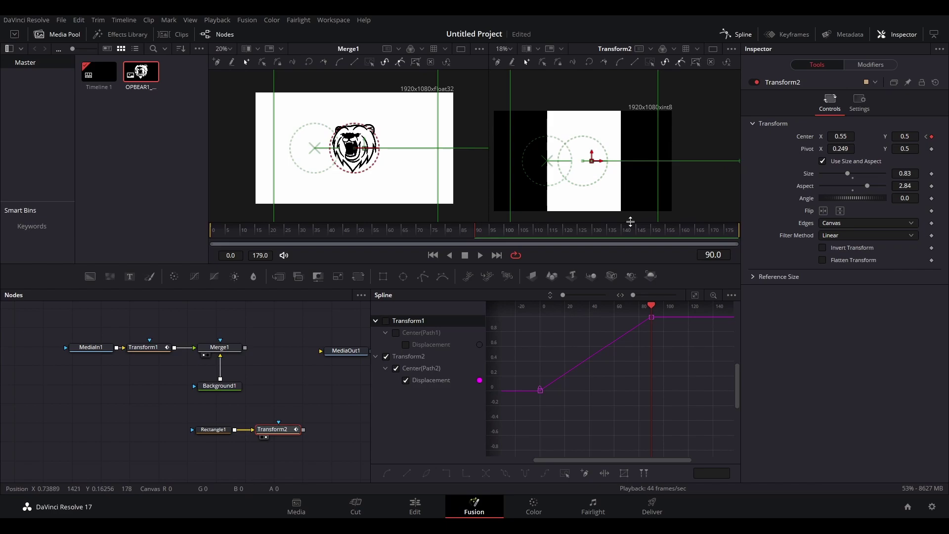
{"action": "scroll", "coordinate": [623, 370], "scroll_direction": "up", "scroll_amount": 1}
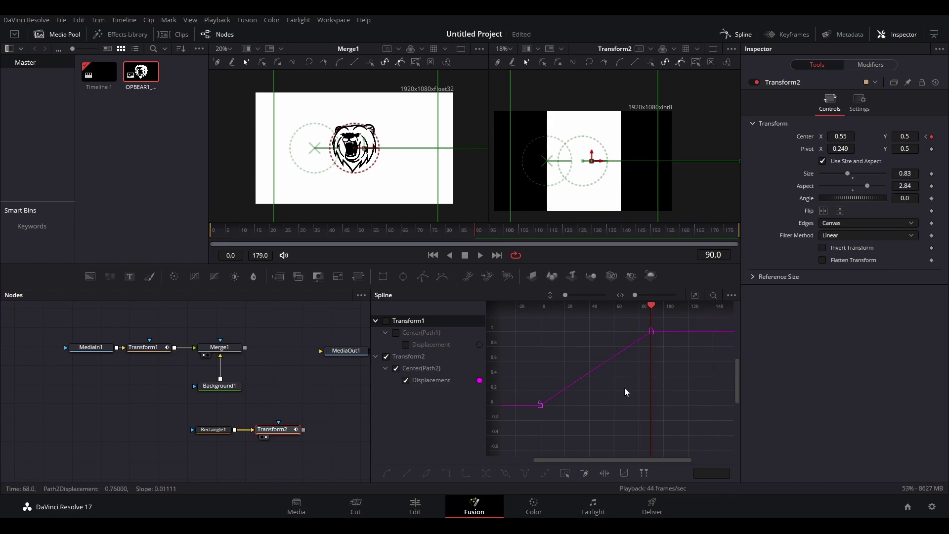
At frame 179, move the Transform2 rectangle out past the frame's left edge to center X -0.275
{"action": "left_click", "coordinate": [654, 233]}
{"action": "left_click_drag", "start_coordinate": [653, 233], "coordinate": [739, 238]}
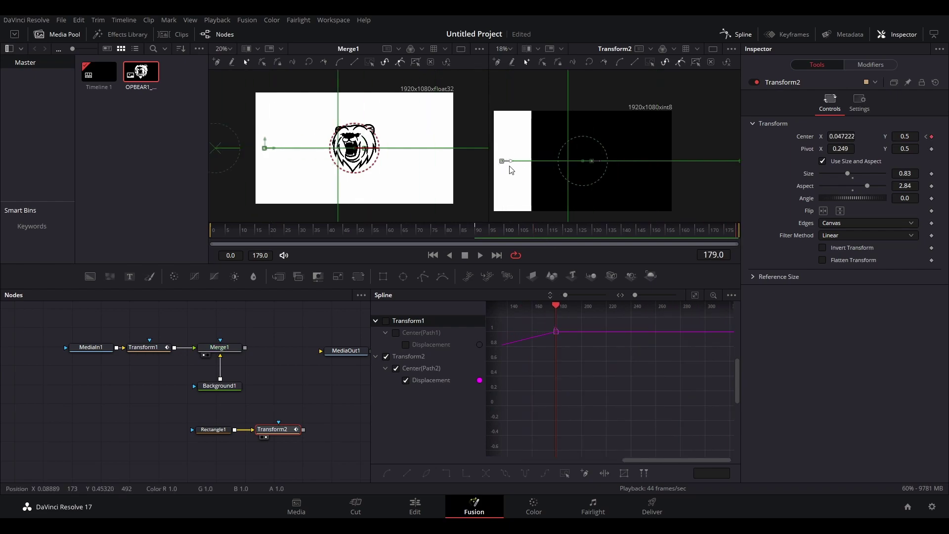
{"action": "scroll", "coordinate": [682, 391], "scroll_direction": "down", "scroll_amount": 6}
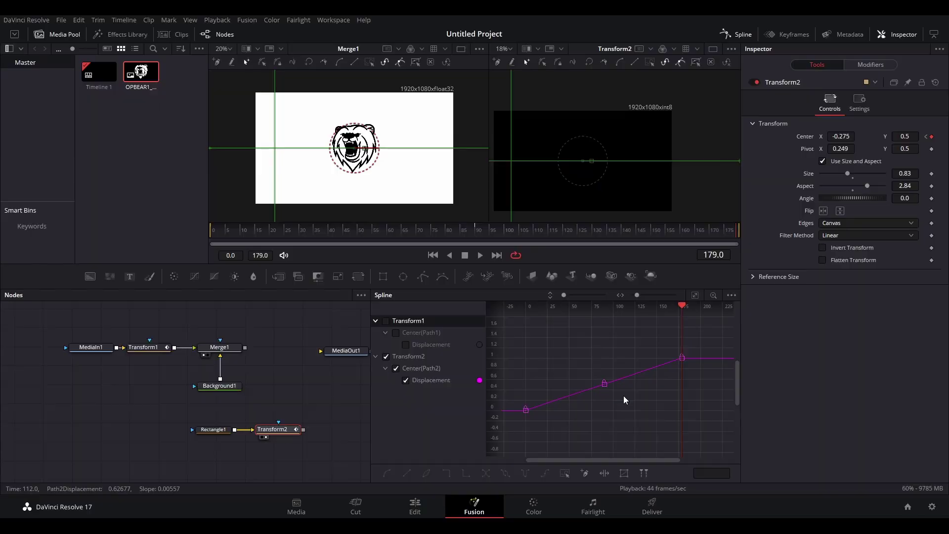
Smooth Transform2's Displacement keyframes and stretch their handles so the curve eases into and out of the middle keyframe at frame 90
{"action": "scroll", "coordinate": [625, 399], "scroll_direction": "up", "scroll_amount": 3}
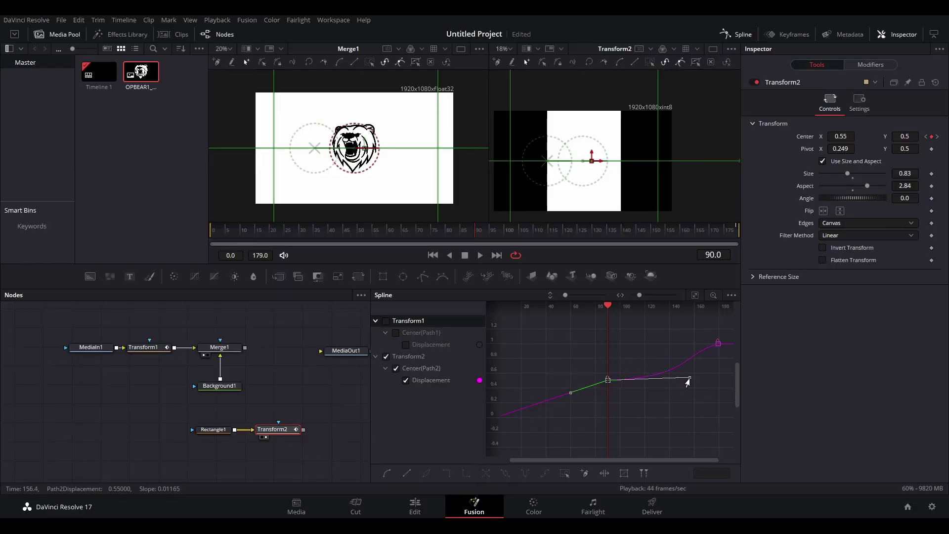
{"action": "left_click_drag", "start_coordinate": [687, 379], "coordinate": [709, 381]}
{"action": "left_click", "coordinate": [705, 374]}
{"action": "left_click_drag", "start_coordinate": [631, 347], "coordinate": [693, 393]}
{"action": "left_click", "coordinate": [553, 398]}
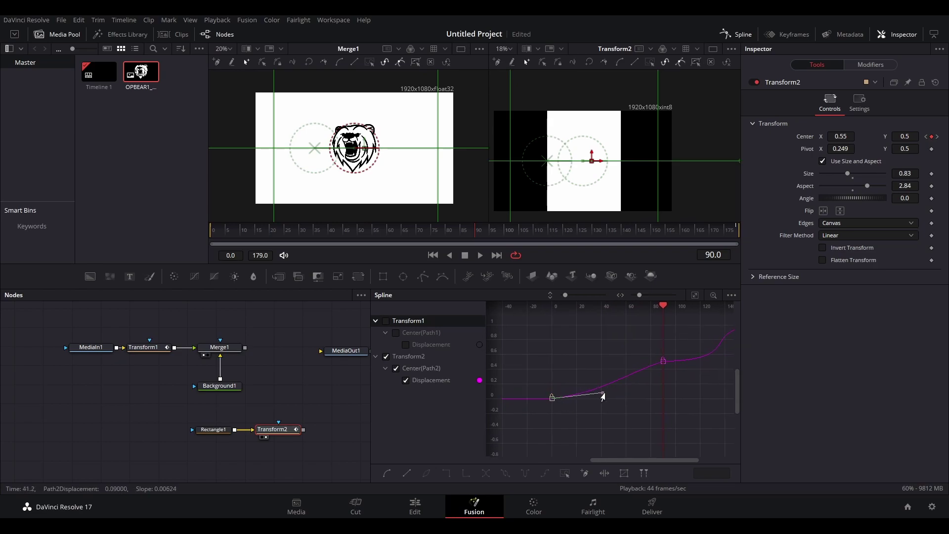
{"action": "left_click", "coordinate": [664, 365]}
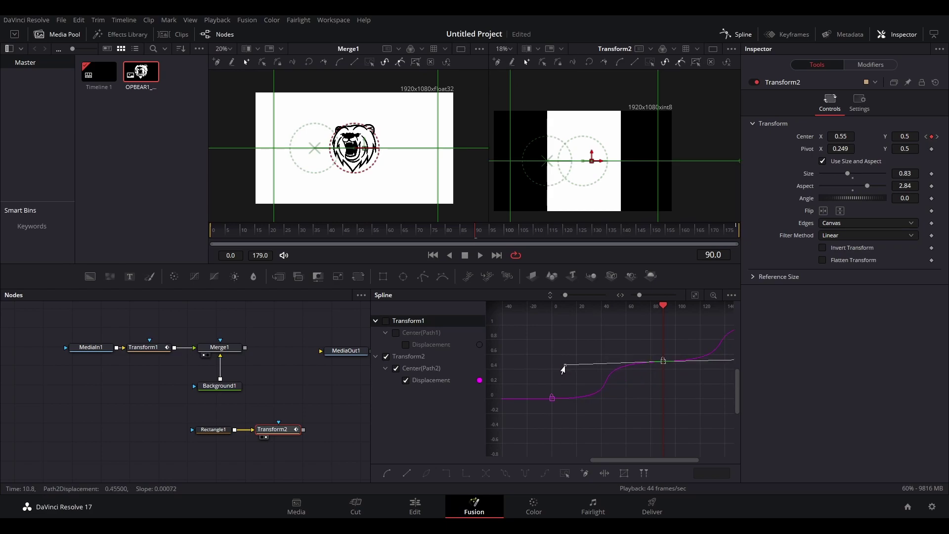
{"action": "left_click", "coordinate": [699, 341]}
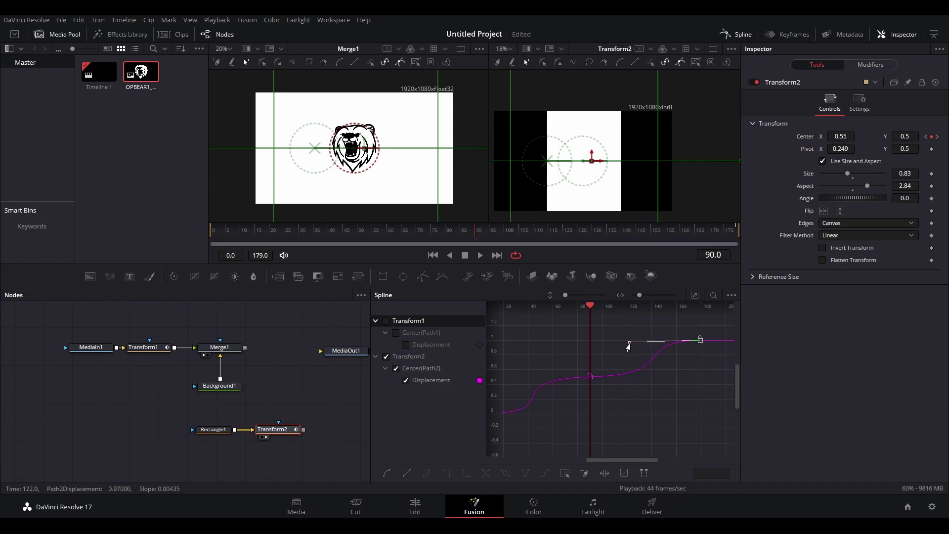
{"action": "left_click", "coordinate": [590, 377]}
{"action": "left_click_drag", "start_coordinate": [678, 379], "coordinate": [690, 379]}
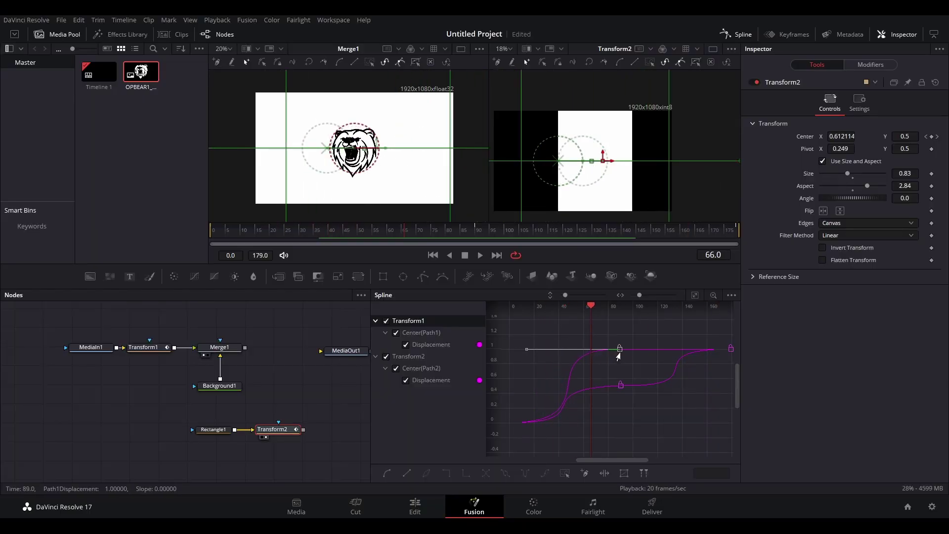
Exclude Transform2's curve from editing, stretch the handles of both Transform1 Displacement keyframes for a steeper ease and play back the animation
{"action": "left_click", "coordinate": [386, 356]}
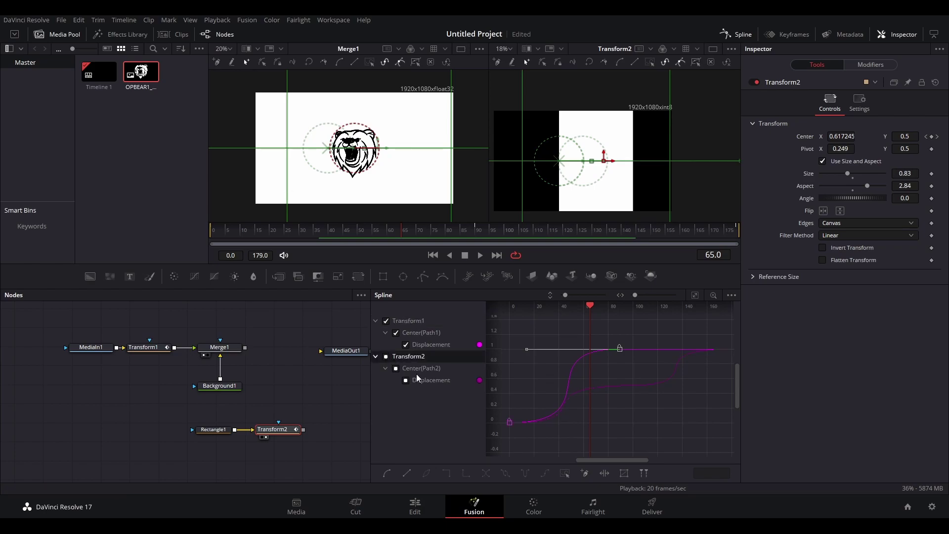
{"action": "left_click", "coordinate": [510, 421]}
{"action": "left_click_drag", "start_coordinate": [615, 422], "coordinate": [631, 423]}
{"action": "left_click", "coordinate": [620, 349]}
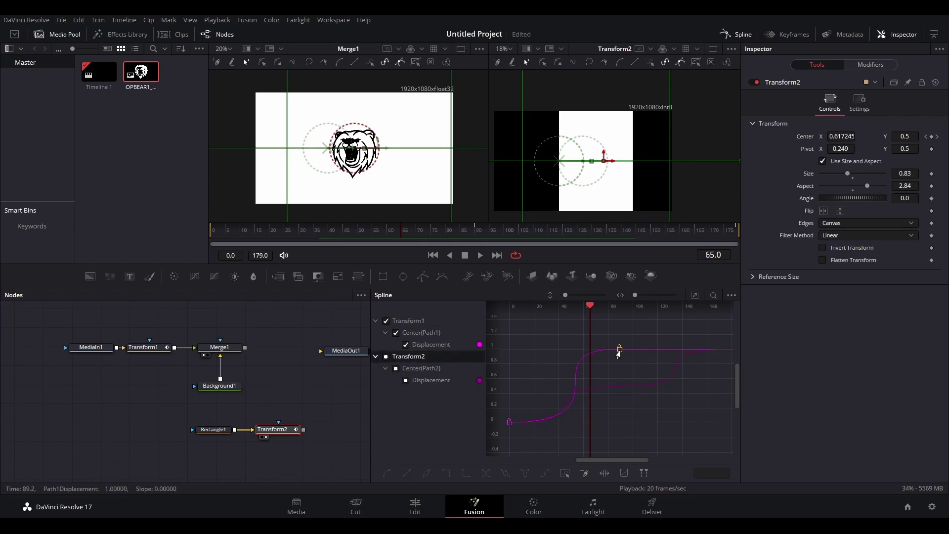
{"action": "left_click_drag", "start_coordinate": [618, 354], "coordinate": [533, 352]}
{"action": "key", "text": "space"}
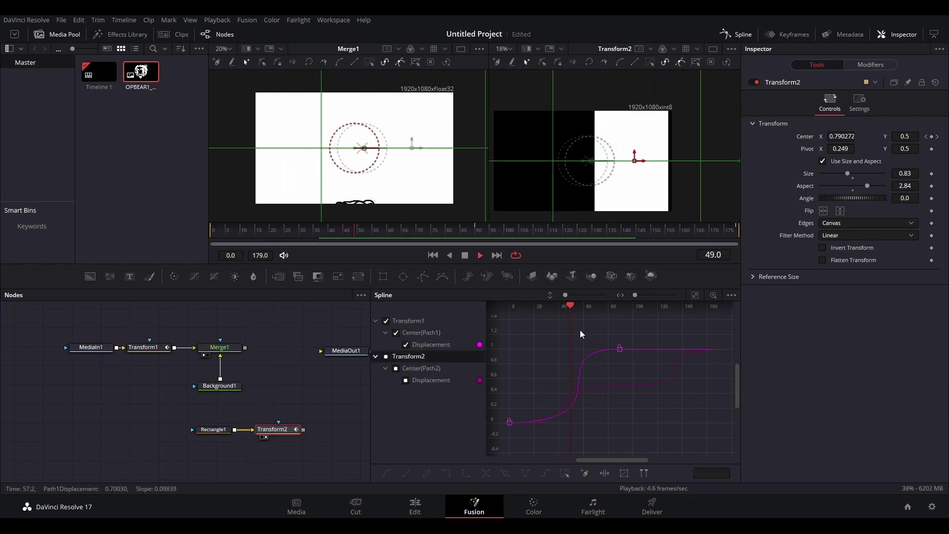
{"action": "key", "text": "space"}
Shift Transform1's end Displacement keyframe earlier to about frame 84 and extend the start keyframe's handle
{"action": "left_click", "coordinate": [616, 349]}
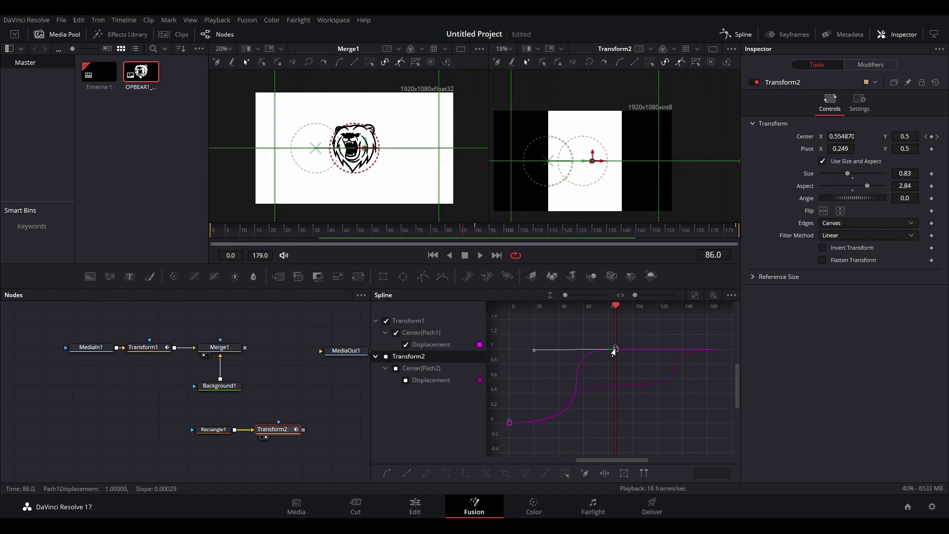
{"action": "key", "text": "Left"}
{"action": "key", "text": "Left"}
{"action": "left_click", "coordinate": [510, 422]}
{"action": "left_click_drag", "start_coordinate": [625, 422], "coordinate": [628, 431]}
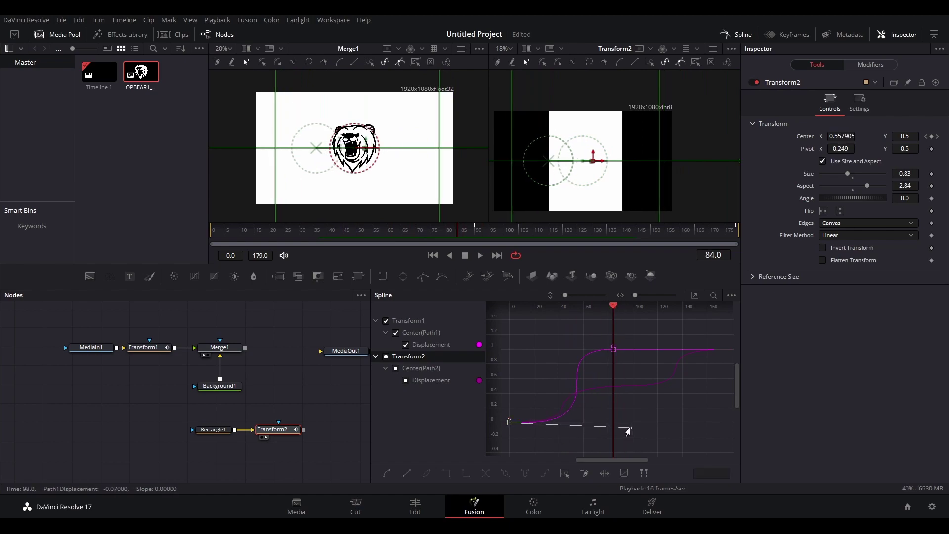
{"action": "left_click", "coordinate": [614, 349]}
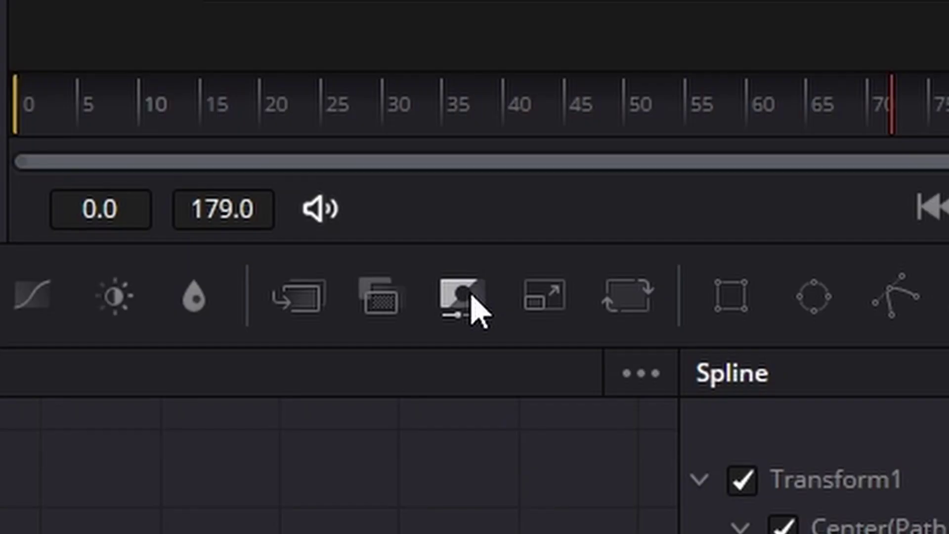
Add a Matte Control node between Merge1 and MediaOut1 and connect Transform2 to its garbage matte input
{"action": "left_click", "coordinate": [473, 296]}
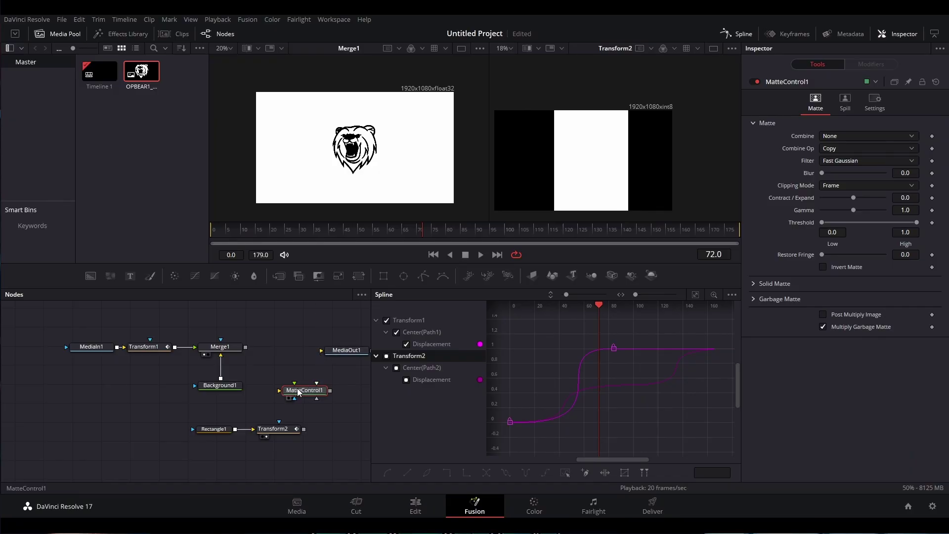
{"action": "left_click_drag", "start_coordinate": [299, 390], "coordinate": [283, 352]}
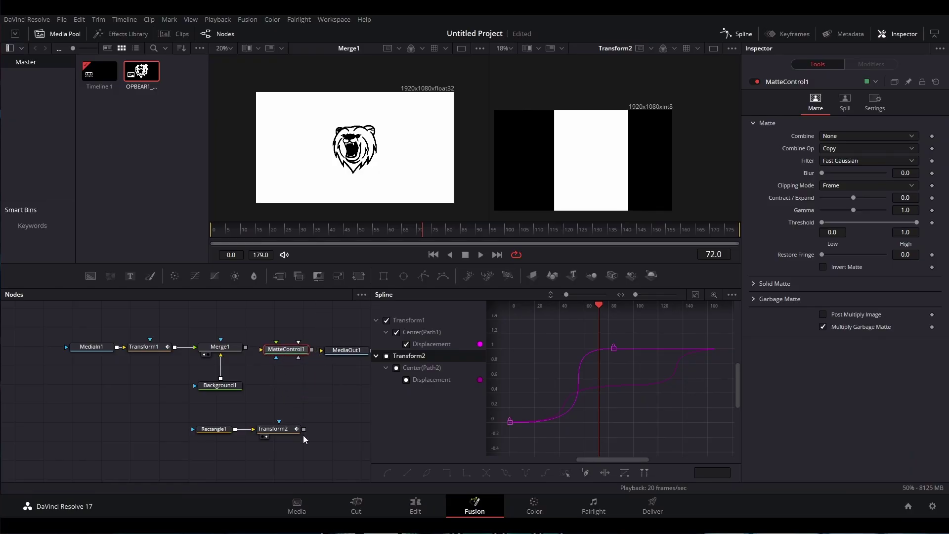
{"action": "left_click", "coordinate": [289, 433]}
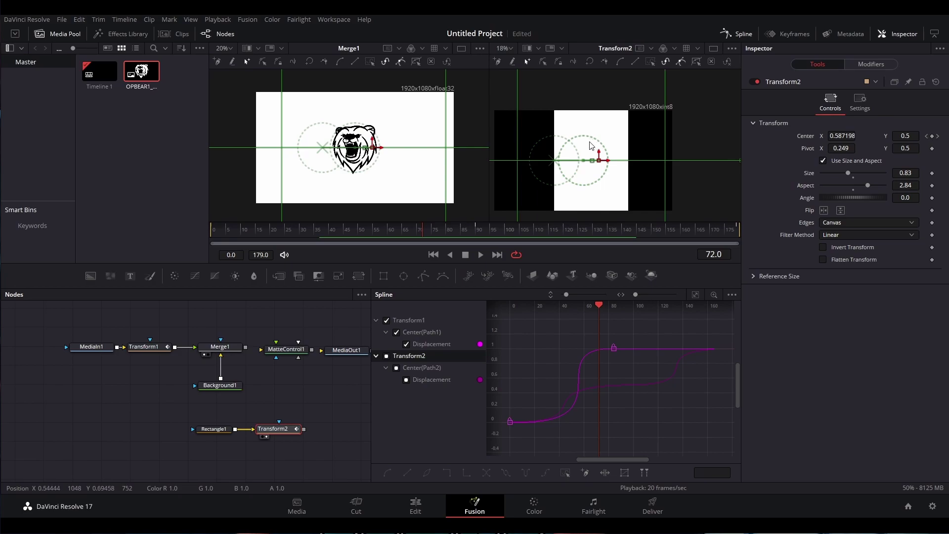
{"action": "mouse_move", "coordinate": [304, 429]}
{"action": "left_mouse_down"}
{"action": "mouse_move", "coordinate": [298, 357]}
{"action": "mouse_move", "coordinate": [311, 396]}
{"action": "mouse_move", "coordinate": [303, 428]}
{"action": "left_mouse_up"}
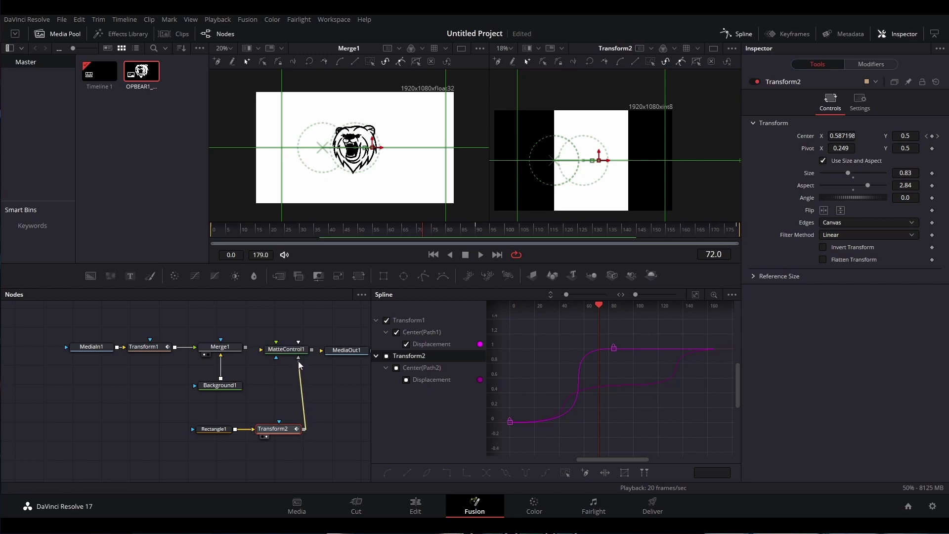
{"action": "left_click_drag", "start_coordinate": [298, 361], "coordinate": [298, 359]}
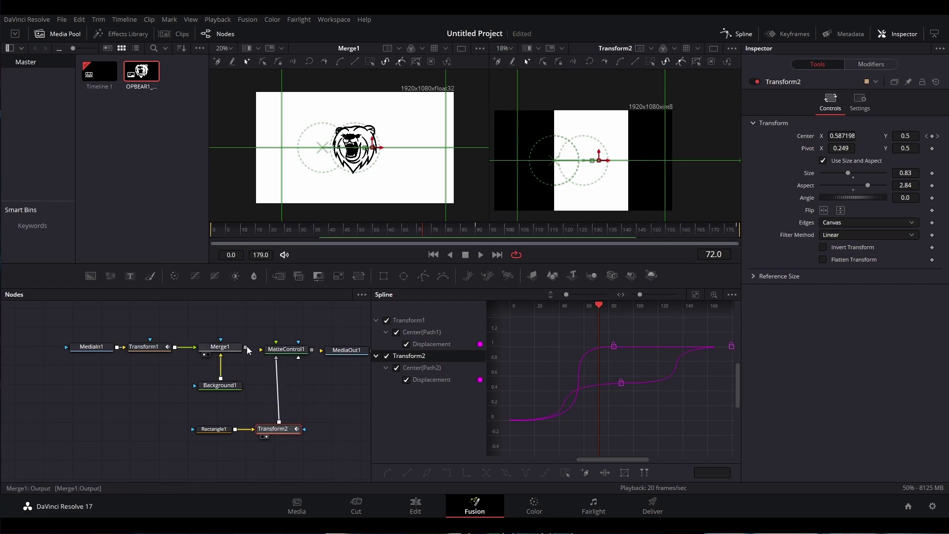
Connect Merge1's output to MatteControl1's background input and invert its garbage matte
{"action": "left_click_drag", "start_coordinate": [246, 348], "coordinate": [261, 350]}
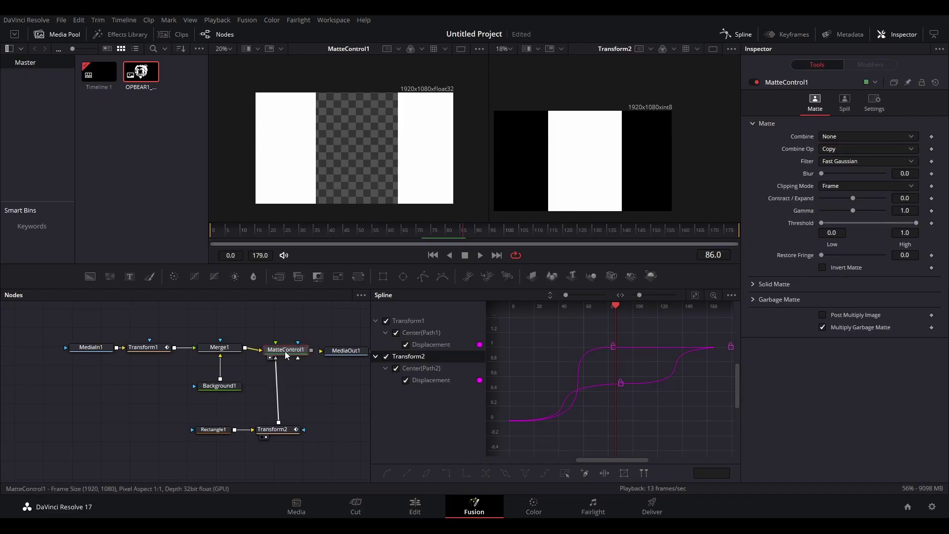
{"action": "left_click", "coordinate": [758, 300]}
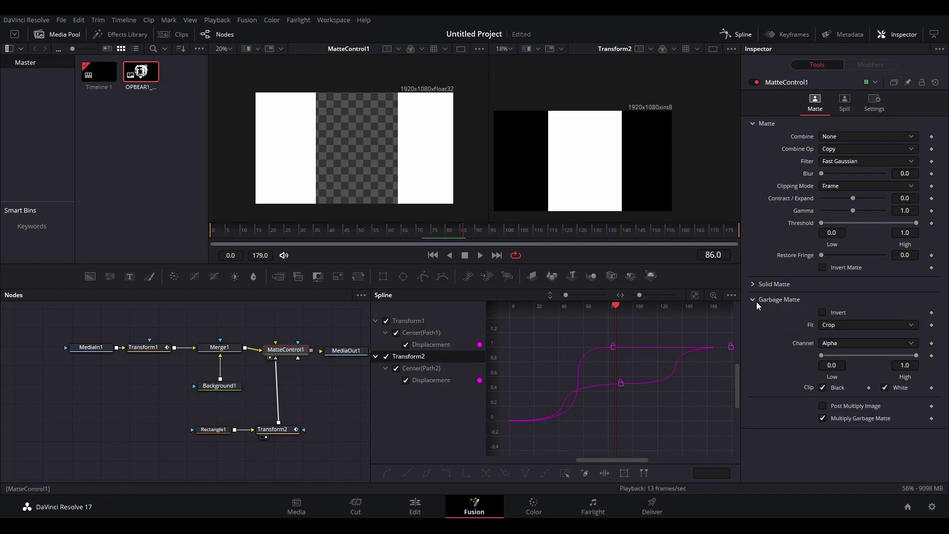
{"action": "left_click", "coordinate": [823, 313]}
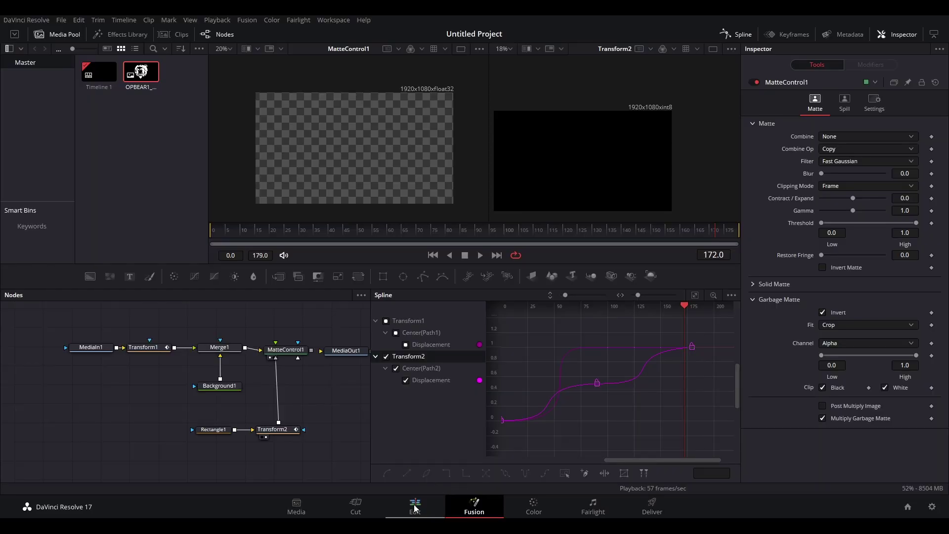
On the Edit page, paste a copy of the Fusion Composition clip directly after the original at 01:00:03:00
{"action": "left_click", "coordinate": [416, 507]}
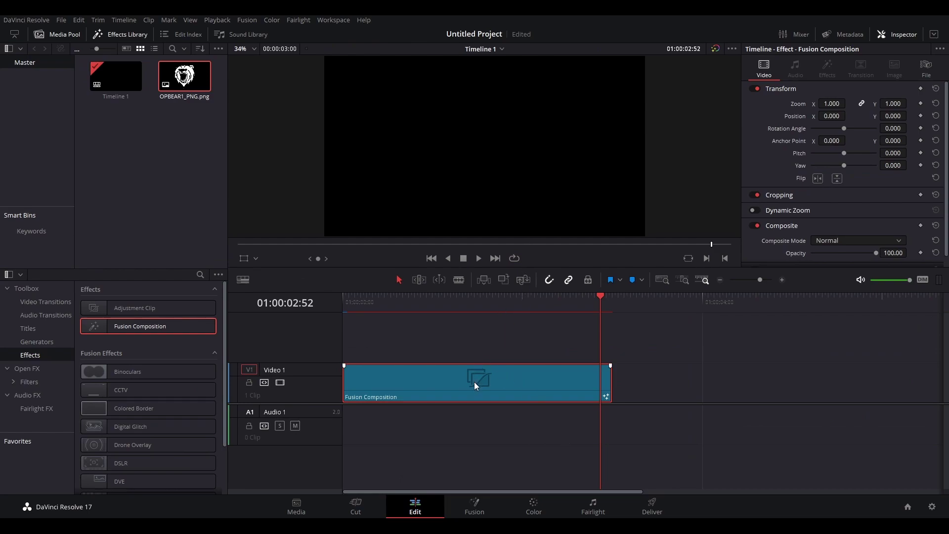
{"action": "left_click", "coordinate": [604, 299]}
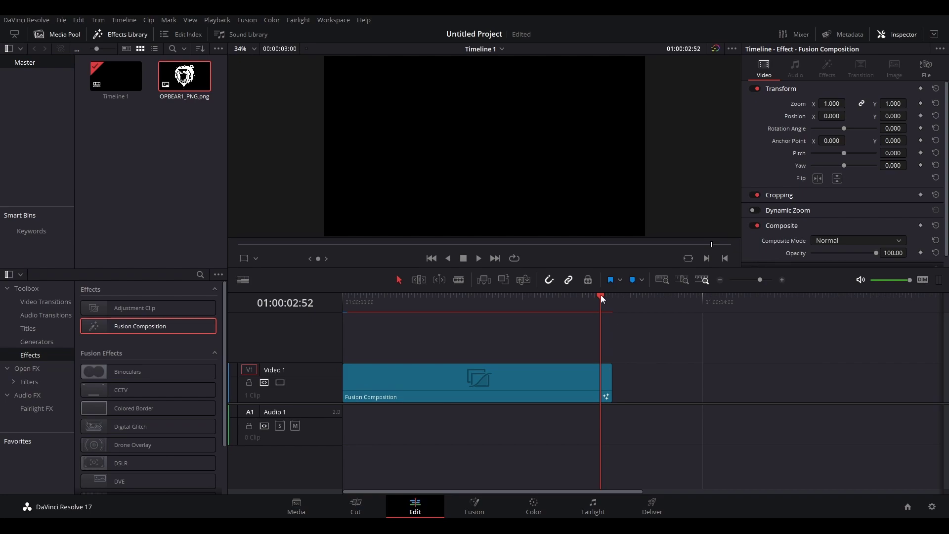
{"action": "left_click_drag", "start_coordinate": [604, 296], "coordinate": [613, 297]}
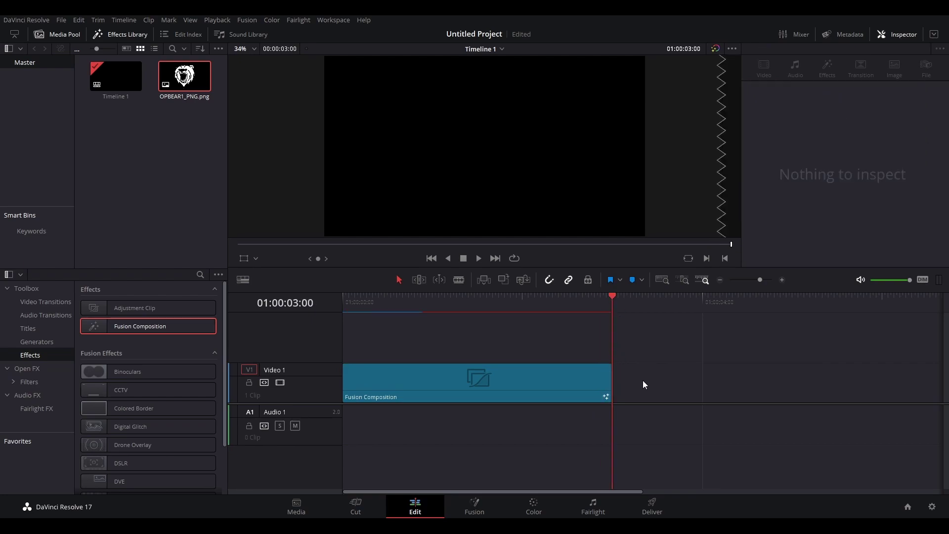
{"action": "key", "text": "ctrl+v"}
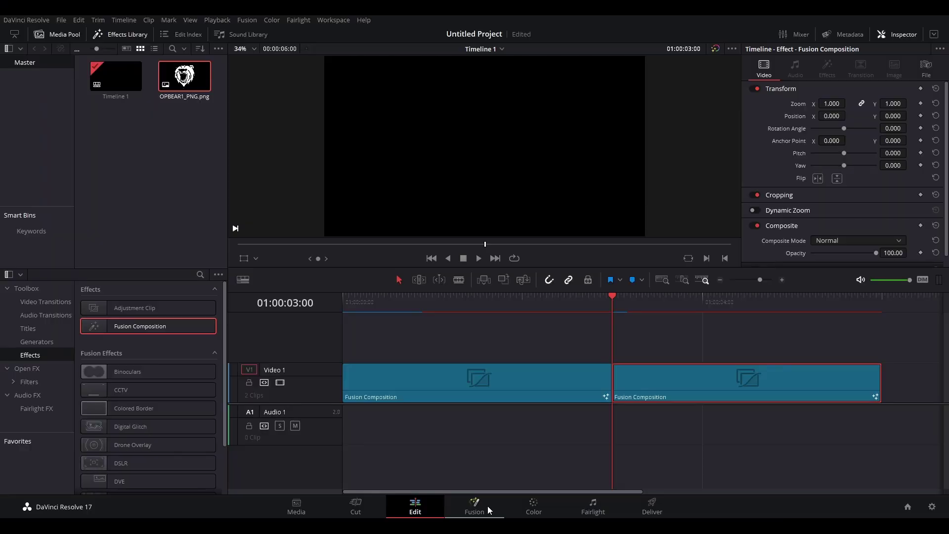
Return to the Fusion page, show the timeline clips and select clip 02
{"action": "left_click", "coordinate": [488, 506]}
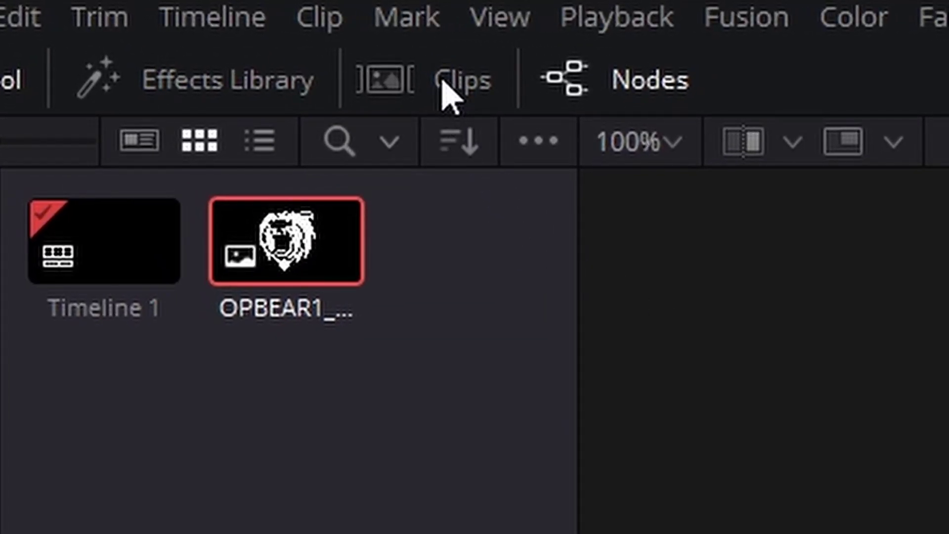
{"action": "left_click", "coordinate": [452, 104]}
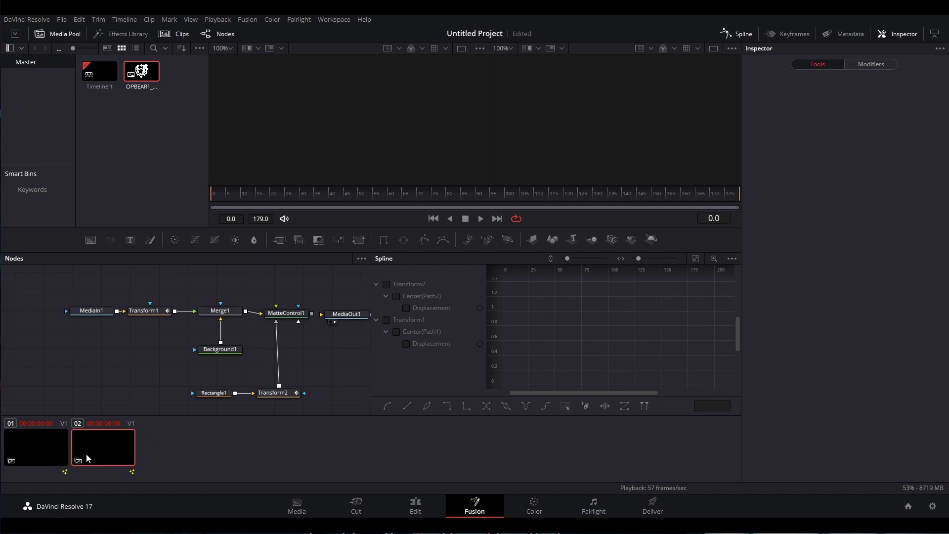
{"action": "left_click", "coordinate": [117, 457]}
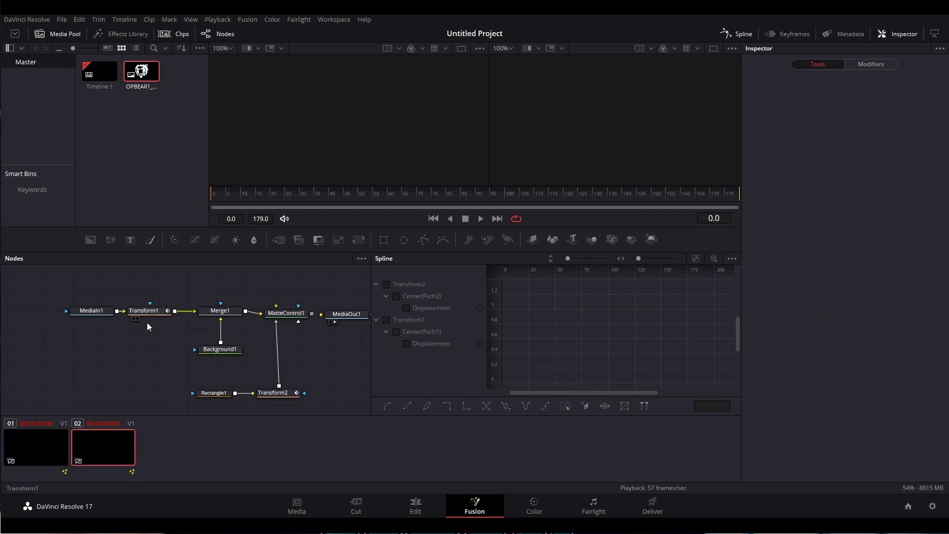
Delete every node except Rectangle1, Transform2 and MediaOut1, then line up Rectangle1 and Transform2 side by side
{"action": "left_click_drag", "start_coordinate": [55, 366], "coordinate": [296, 287]}
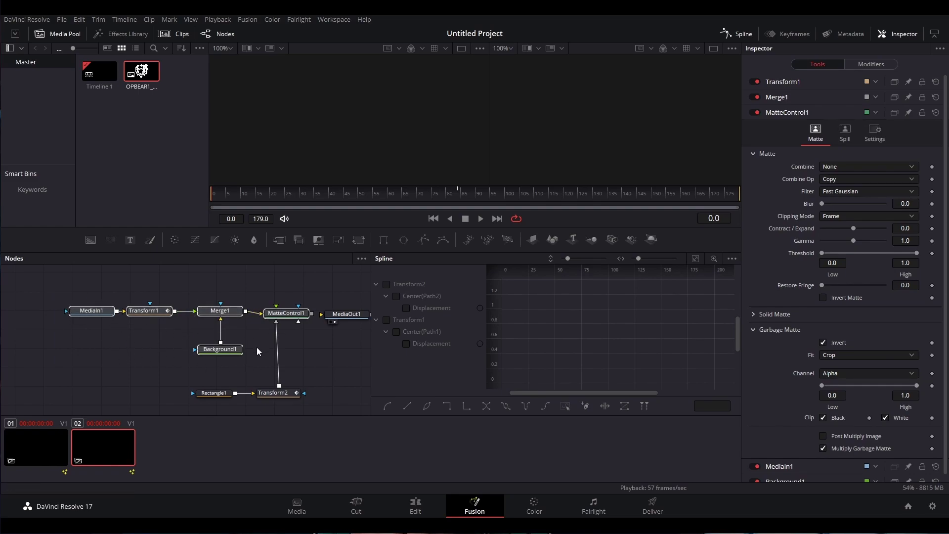
{"action": "key", "text": "Delete"}
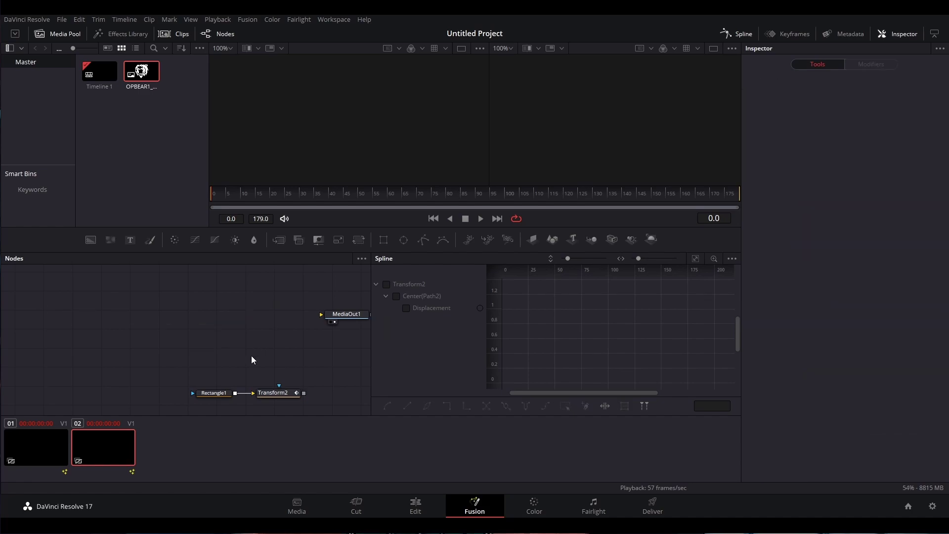
{"action": "left_click_drag", "start_coordinate": [210, 393], "coordinate": [224, 374]}
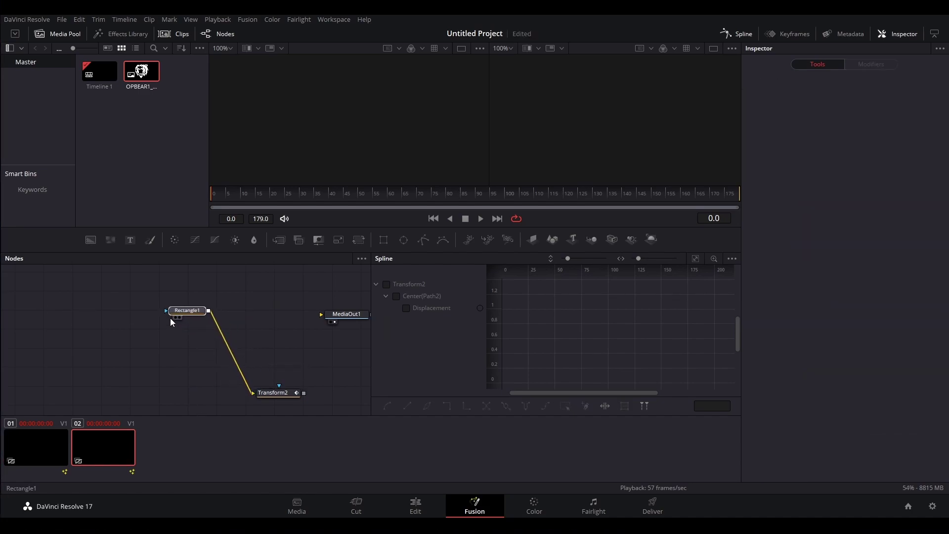
{"action": "left_click", "coordinate": [178, 312]}
{"action": "left_click_drag", "start_coordinate": [274, 392], "coordinate": [218, 322]}
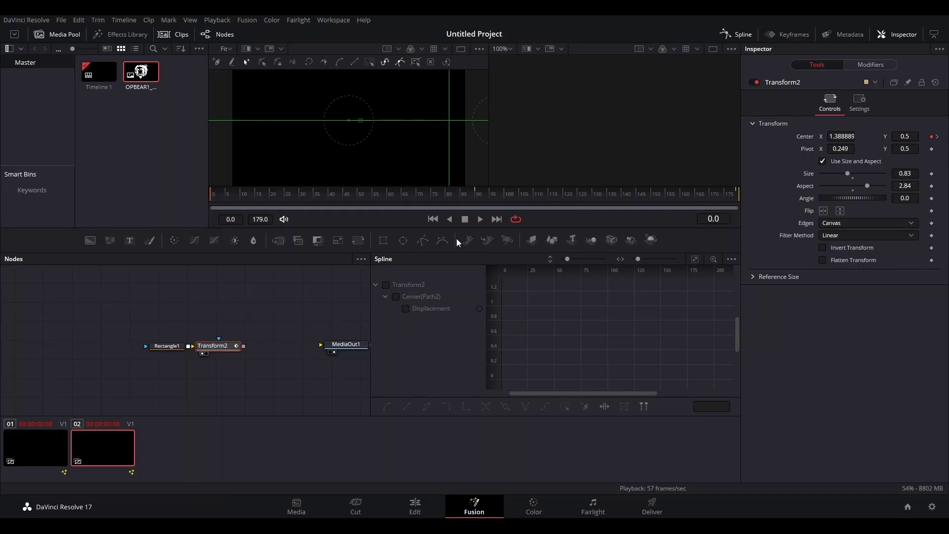
Set Transform2's size to 5.0 and check the rectangle's coverage at frames 90 and 179
{"action": "left_click_drag", "start_coordinate": [402, 197], "coordinate": [475, 197]}
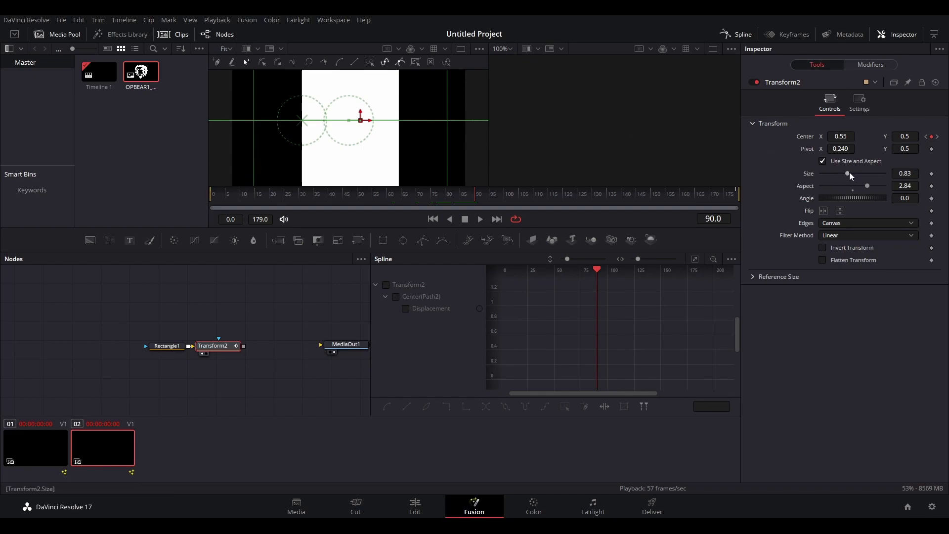
{"action": "left_click_drag", "start_coordinate": [849, 172], "coordinate": [885, 173]}
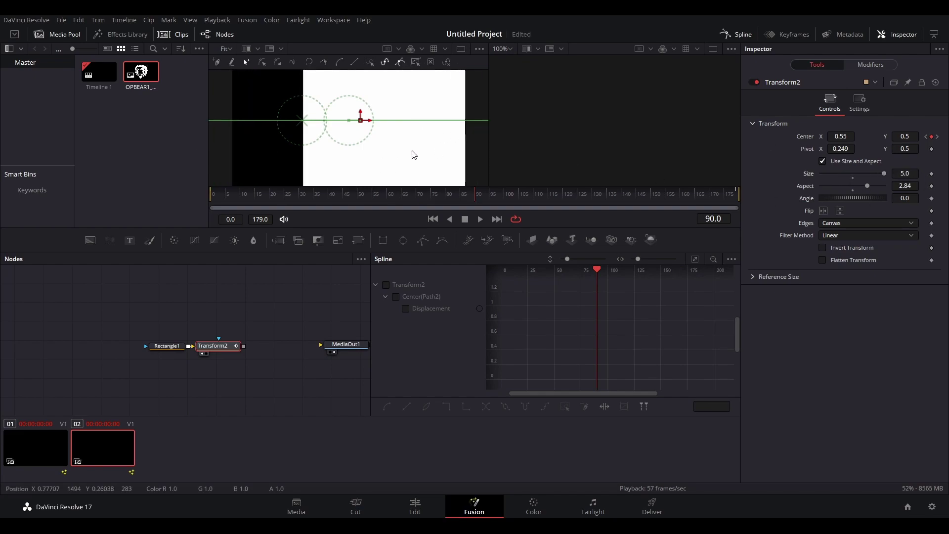
{"action": "left_click_drag", "start_coordinate": [561, 200], "coordinate": [661, 195]}
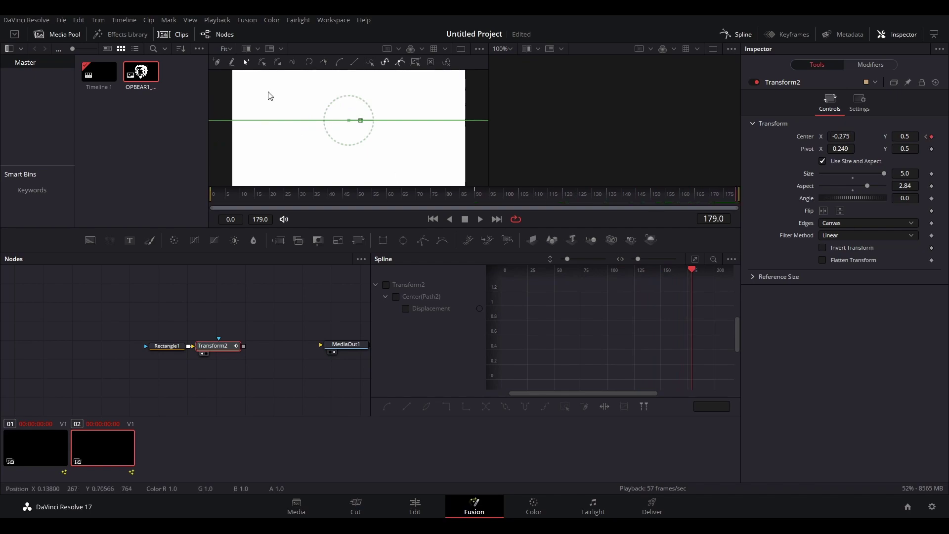
{"action": "left_click", "coordinate": [474, 195]}
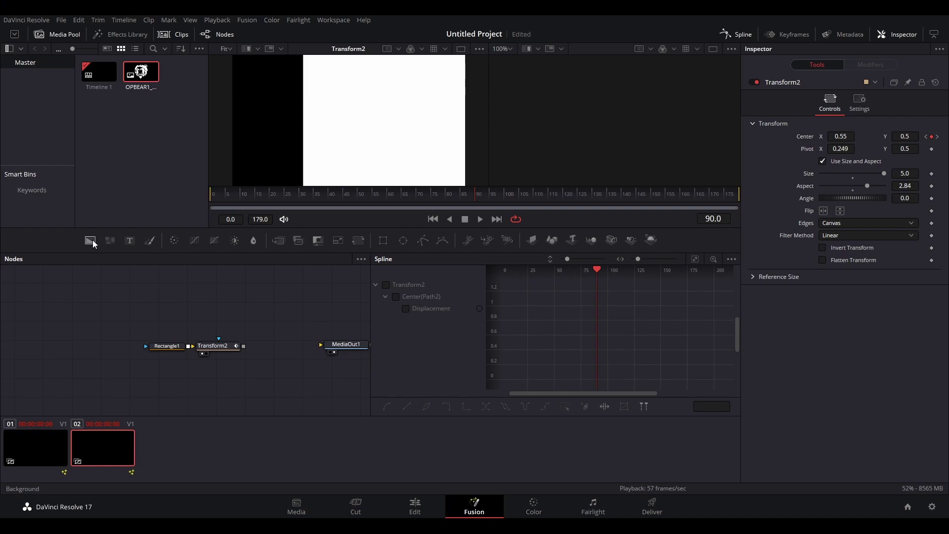
Add a black Background node and show it fitted in the second viewer
{"action": "left_click", "coordinate": [92, 241]}
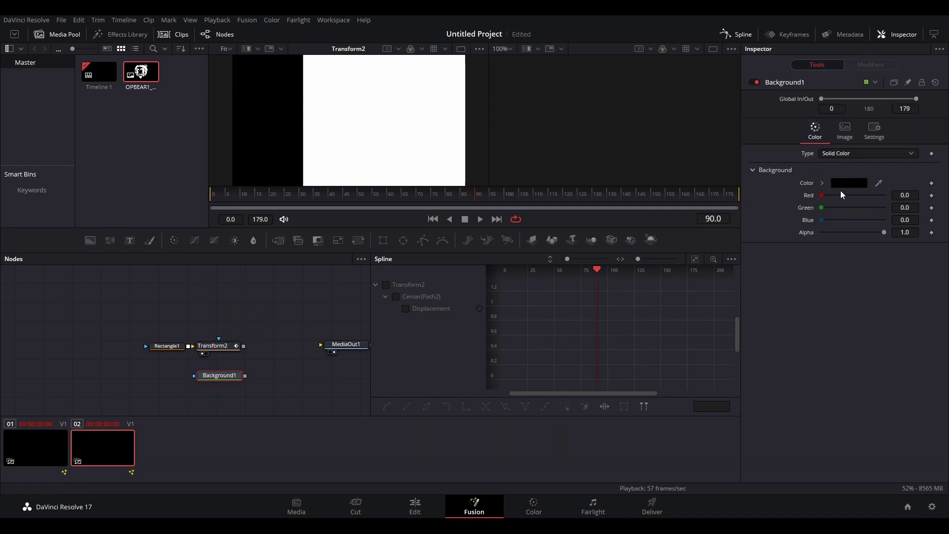
{"action": "left_click", "coordinate": [208, 383]}
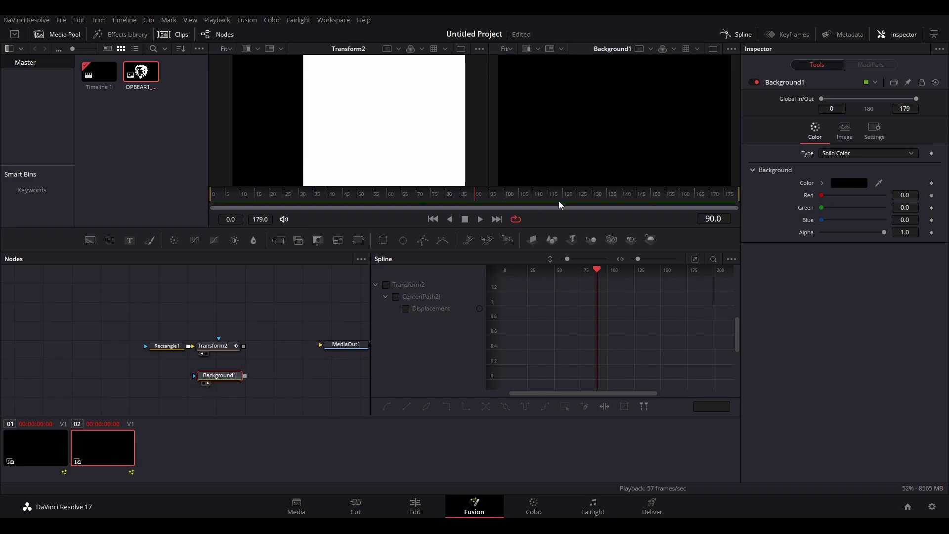
{"action": "key", "text": "ctrl+f"}
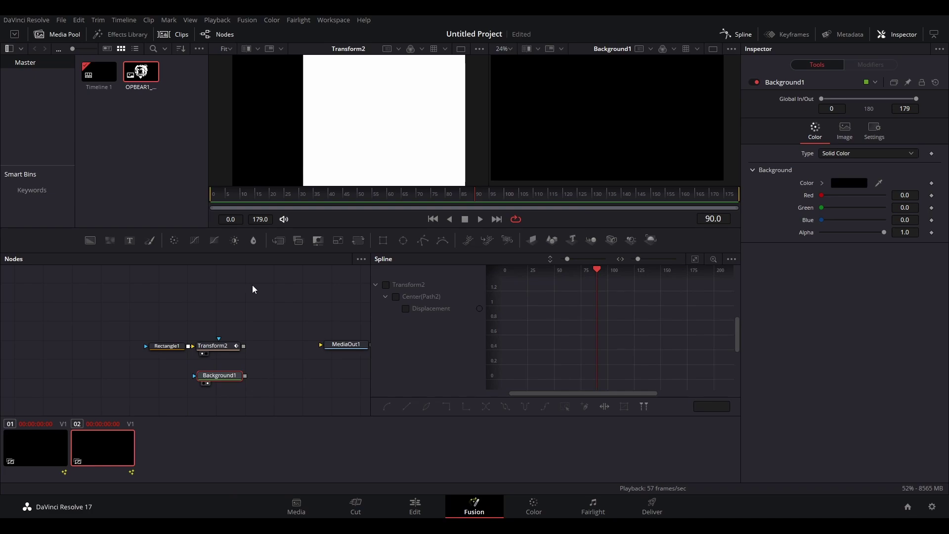
Merge Transform2 as the foreground over Background1 as the background, and scrub through the frames to check the matte animation
{"action": "left_click", "coordinate": [281, 241]}
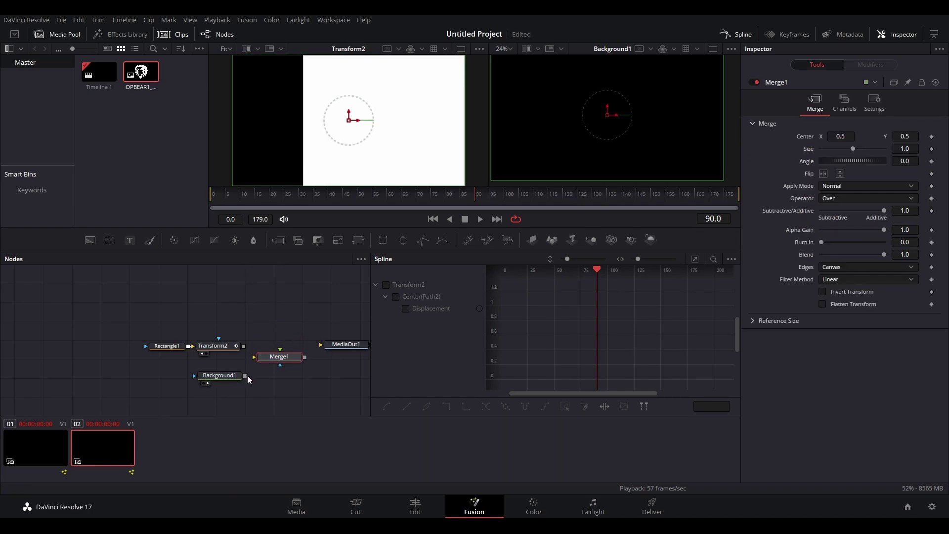
{"action": "left_click_drag", "start_coordinate": [245, 376], "coordinate": [259, 359]}
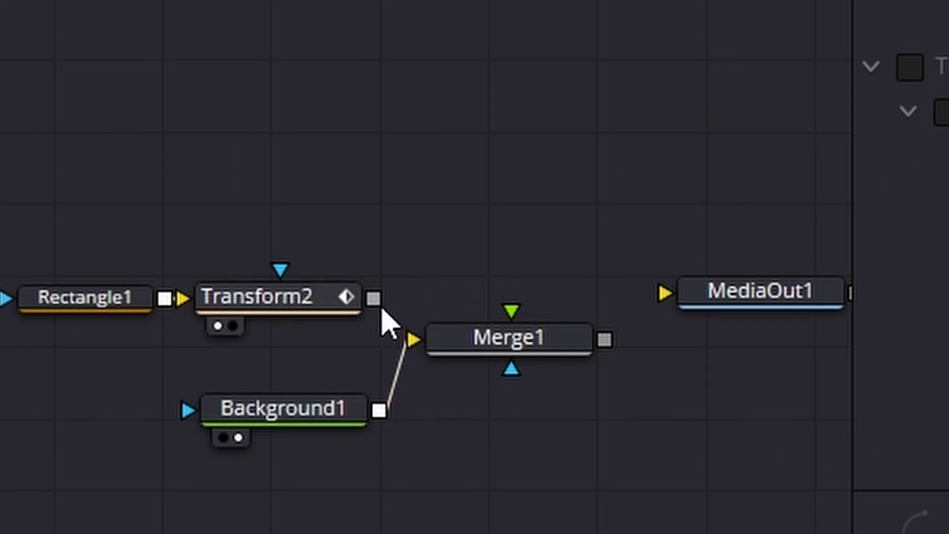
{"action": "left_click_drag", "start_coordinate": [379, 301], "coordinate": [514, 327]}
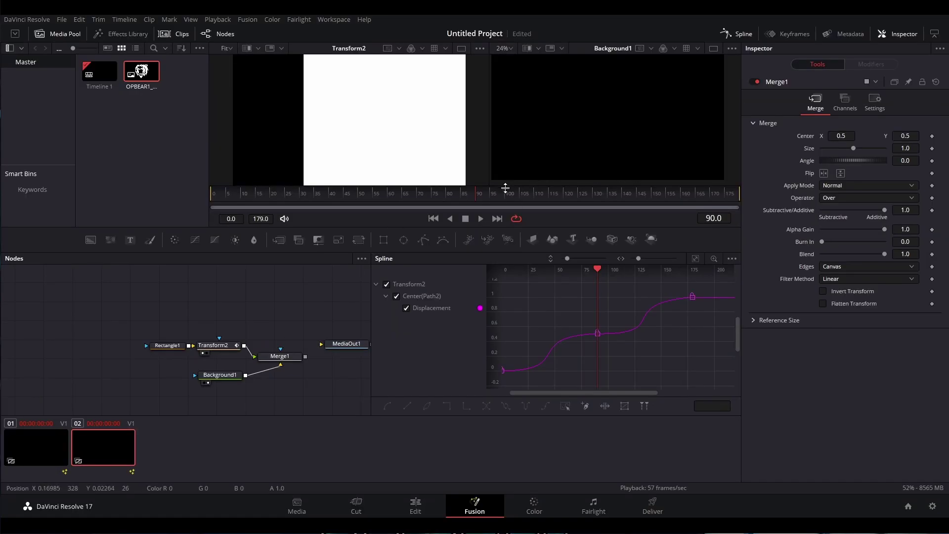
{"action": "left_click_drag", "start_coordinate": [506, 188], "coordinate": [243, 195]}
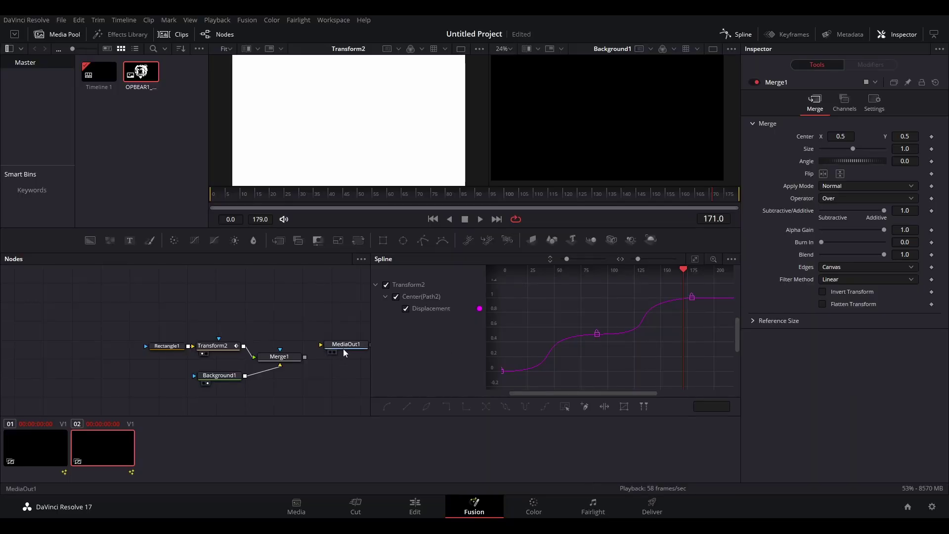
Connect Merge1 to MediaOut1 and view the output, and in clip 01 connect MatteControl1 to MediaOut1
{"action": "left_click_drag", "start_coordinate": [343, 348], "coordinate": [292, 336]}
{"action": "left_click", "coordinate": [304, 348]}
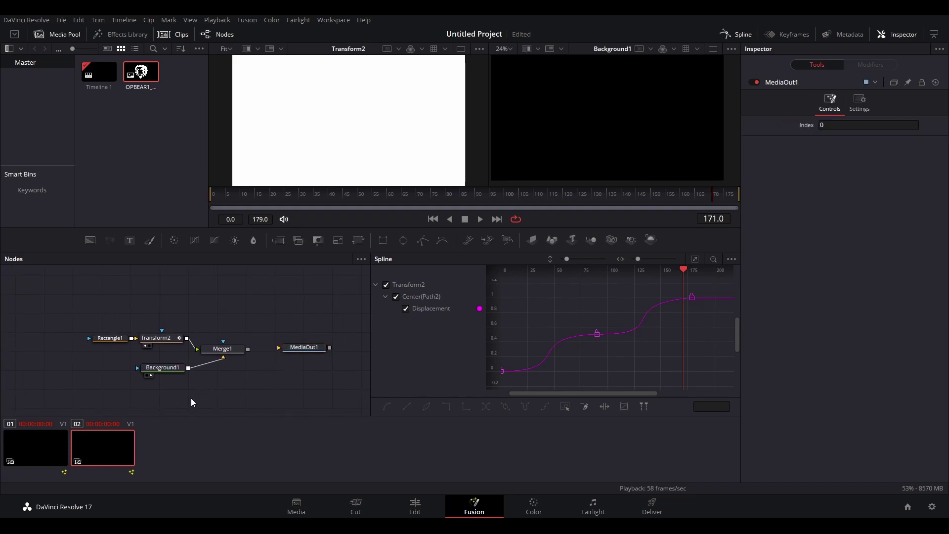
{"action": "left_click", "coordinate": [293, 355]}
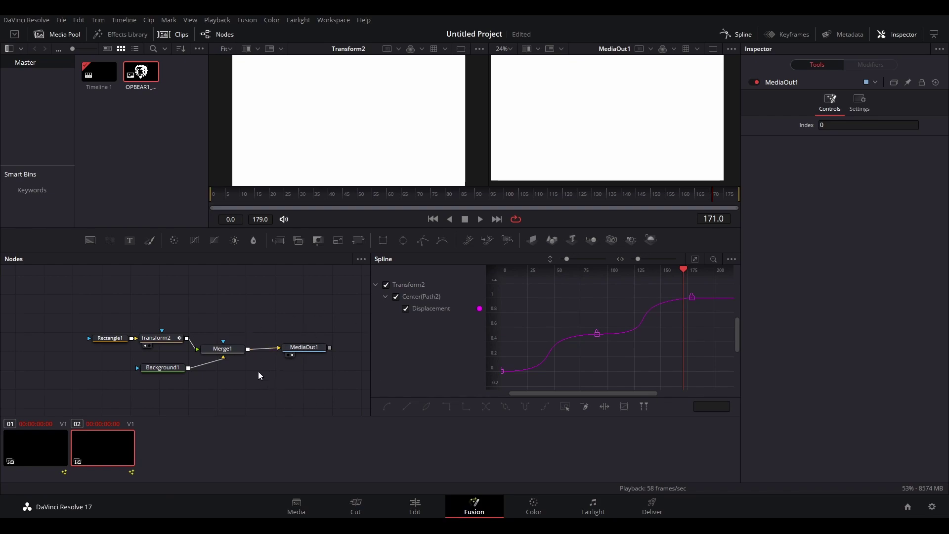
{"action": "left_click_drag", "start_coordinate": [311, 351], "coordinate": [324, 352]}
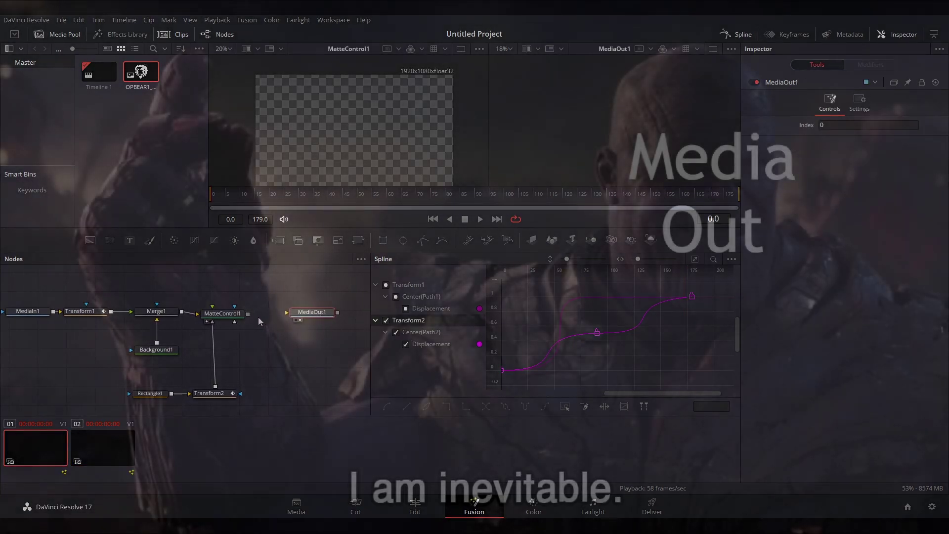
{"action": "left_click_drag", "start_coordinate": [249, 314], "coordinate": [289, 313]}
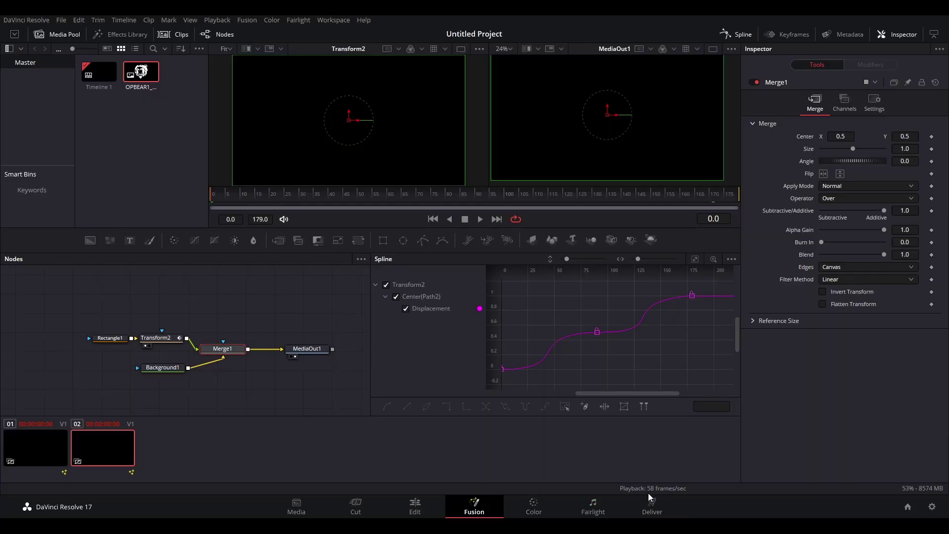
On the Deliver page, name the render OverpoweredBearTransition and choose the YouTube Projects\Graphics folder as its location
{"action": "left_click", "coordinate": [652, 507]}
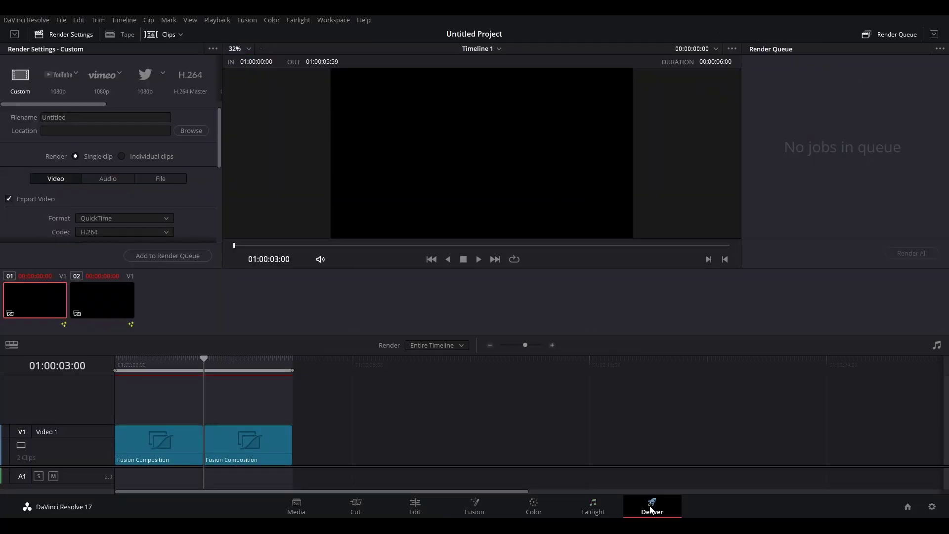
{"action": "type", "text": "OverpoweredBearTRansition"}
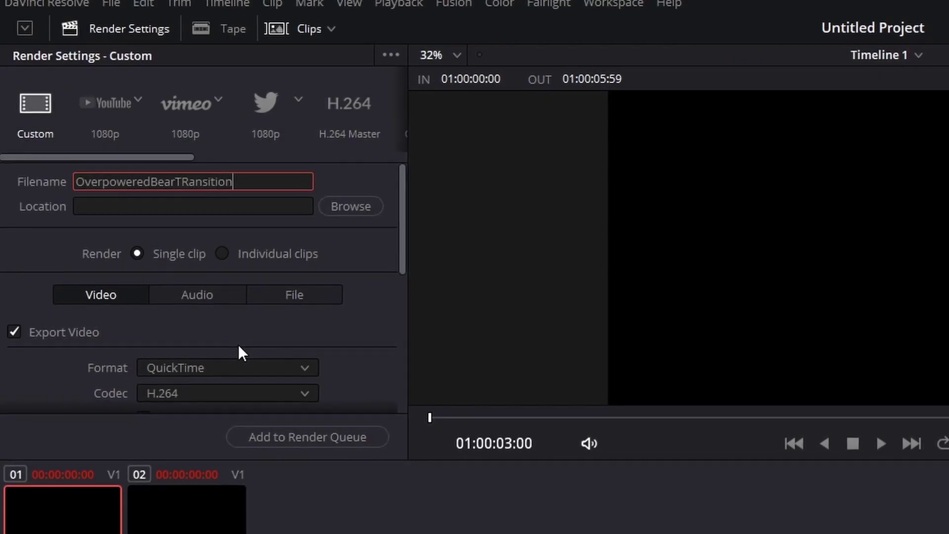
{"action": "key", "text": "Left"}
{"action": "key", "text": "Left"}
{"action": "key", "text": "Left"}
{"action": "key", "text": "Left"}
{"action": "key", "text": "Left"}
{"action": "key", "text": "Left"}
{"action": "key", "text": "Left"}
{"action": "key", "text": "Left"}
{"action": "key", "text": "BackSpace"}
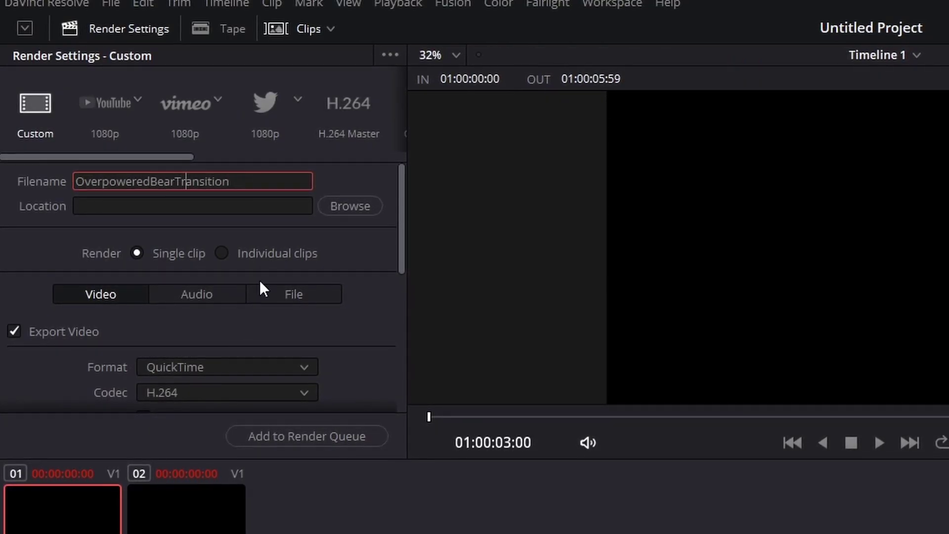
{"action": "type", "text": "r"}
{"action": "key", "text": "Return"}
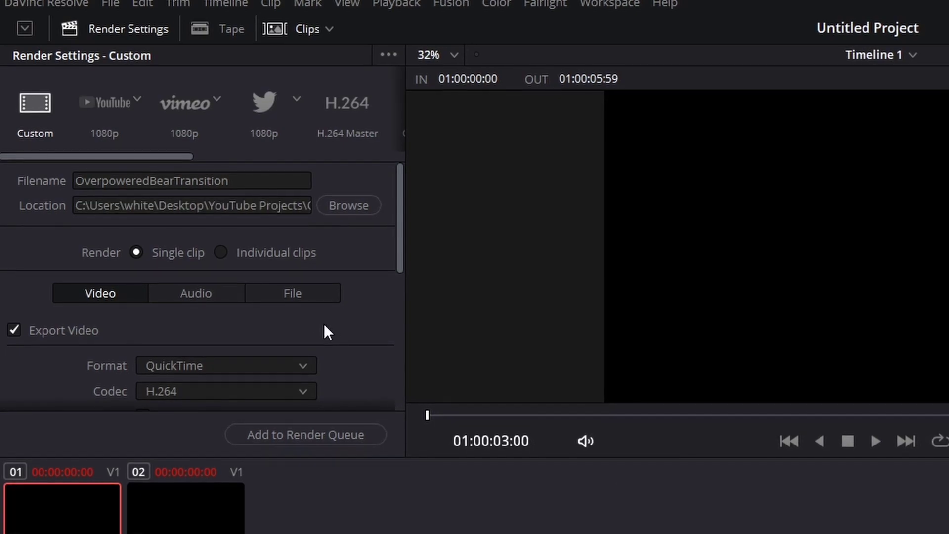
Set the render to individual clips and disable audio export
{"action": "left_click", "coordinate": [276, 253]}
{"action": "left_click", "coordinate": [196, 293]}
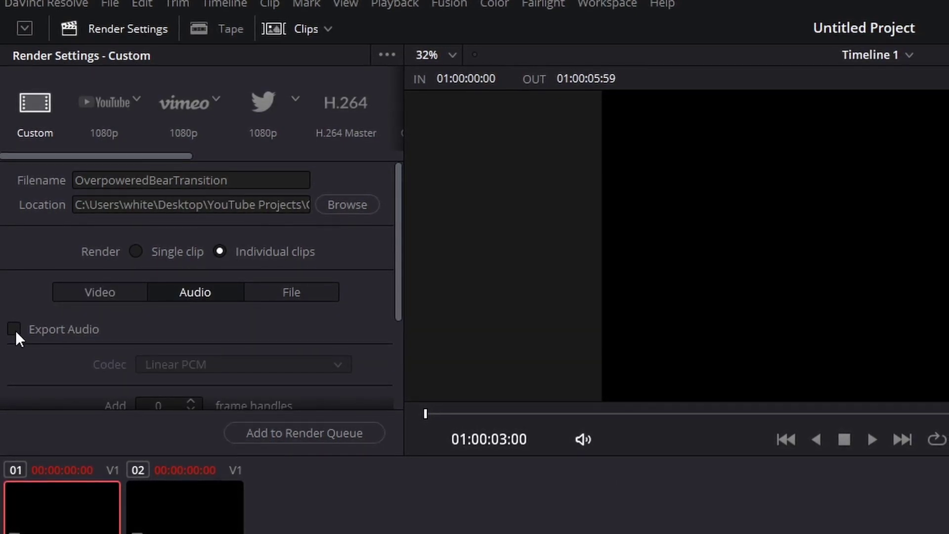
{"action": "left_click", "coordinate": [99, 293]}
{"action": "scroll", "coordinate": [119, 277], "scroll_direction": "down", "scroll_amount": 3}
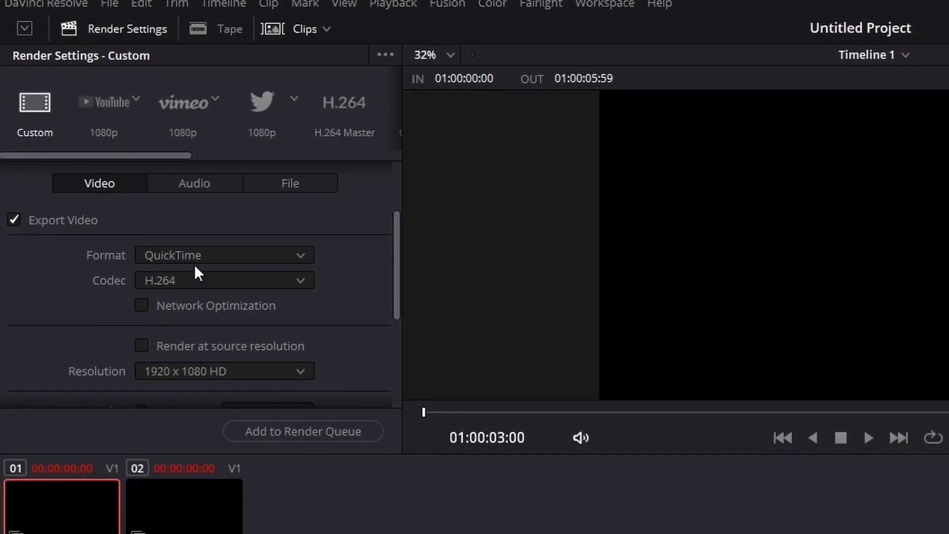
Keep the QuickTime format, choose the GoPro CineForm codec with type RGB 16-bit, and enable Export Alpha
{"action": "left_click", "coordinate": [152, 280]}
{"action": "left_click", "coordinate": [173, 344]}
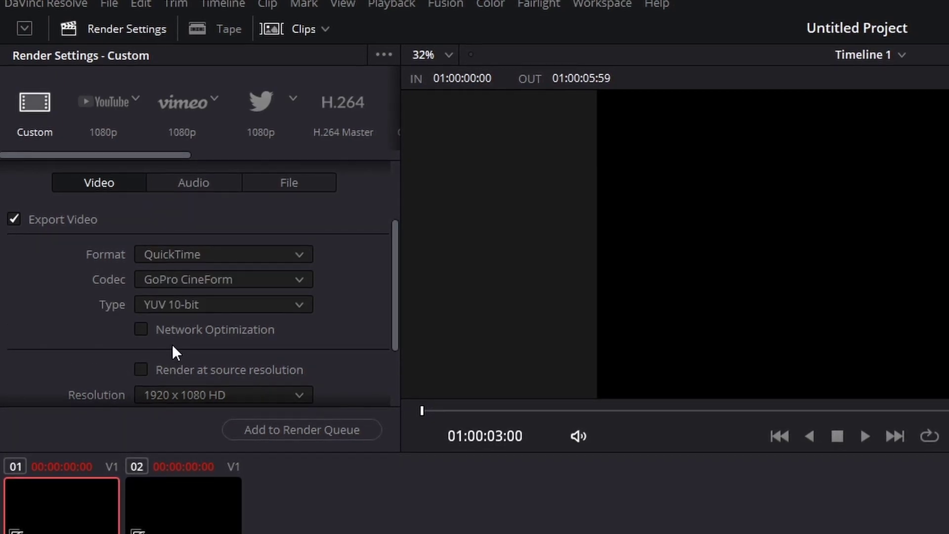
{"action": "scroll", "coordinate": [99, 331], "scroll_direction": "down", "scroll_amount": 3}
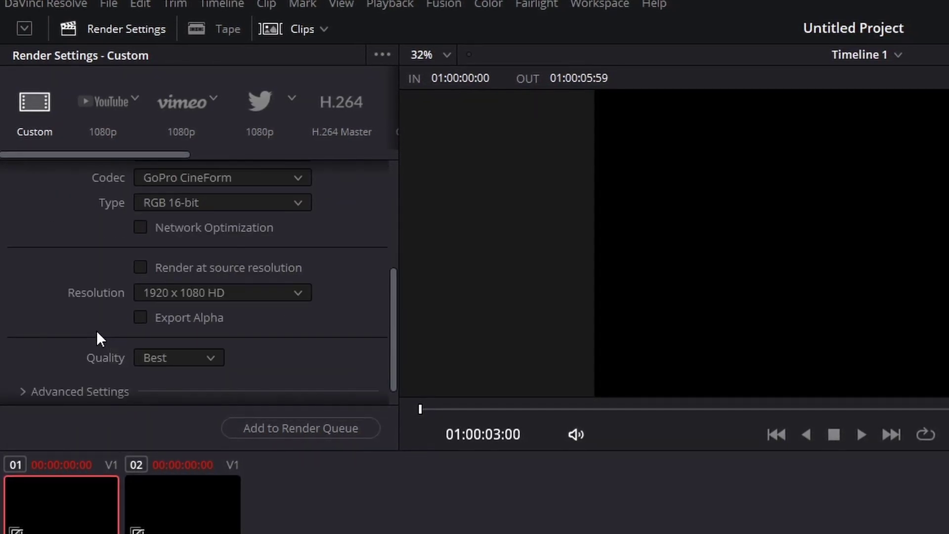
{"action": "left_click", "coordinate": [140, 317]}
{"action": "scroll", "coordinate": [84, 341], "scroll_direction": "down", "scroll_amount": 1}
{"action": "left_click", "coordinate": [25, 367]}
{"action": "scroll", "coordinate": [46, 346], "scroll_direction": "down", "scroll_amount": 3}
{"action": "scroll", "coordinate": [189, 341], "scroll_direction": "up", "scroll_amount": 3}
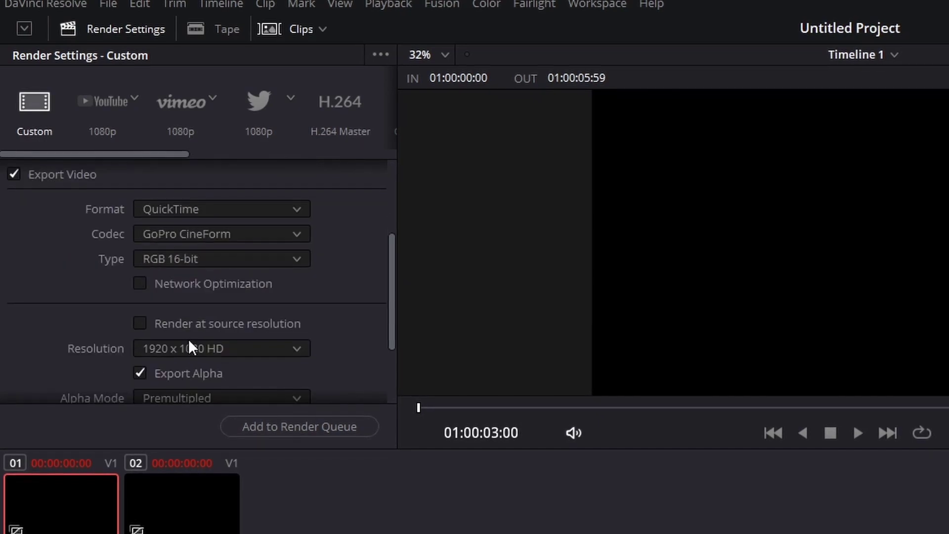
In the file settings, use the custom name OverpoweredBearTransition with unique filenames as prefix, and render the two clips
{"action": "scroll", "coordinate": [249, 393], "scroll_direction": "down", "scroll_amount": 1}
{"action": "scroll", "coordinate": [207, 321], "scroll_direction": "up", "scroll_amount": 5}
{"action": "left_click", "coordinate": [286, 284]}
{"action": "scroll", "coordinate": [148, 306], "scroll_direction": "down", "scroll_amount": 2}
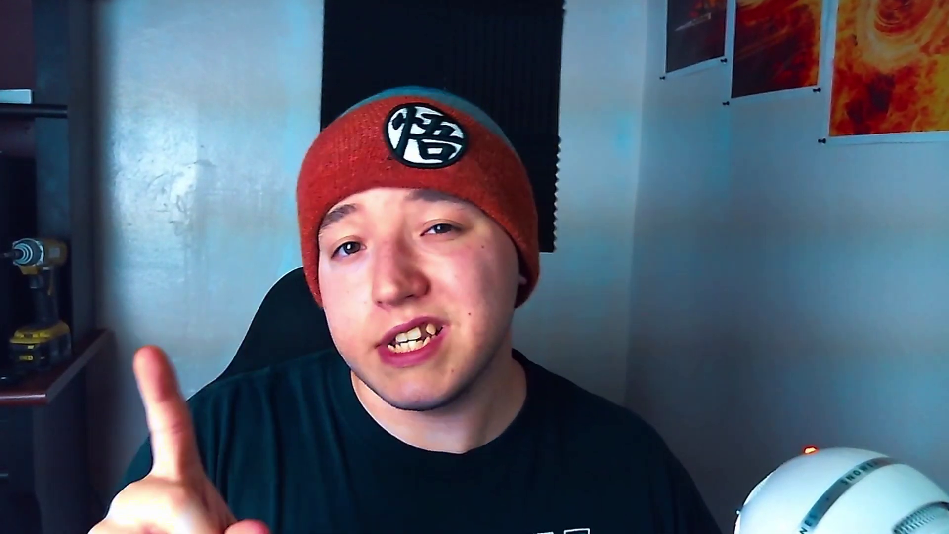
Save the current project as PObear and start a new project
{"action": "left_click", "coordinate": [30, 16]}
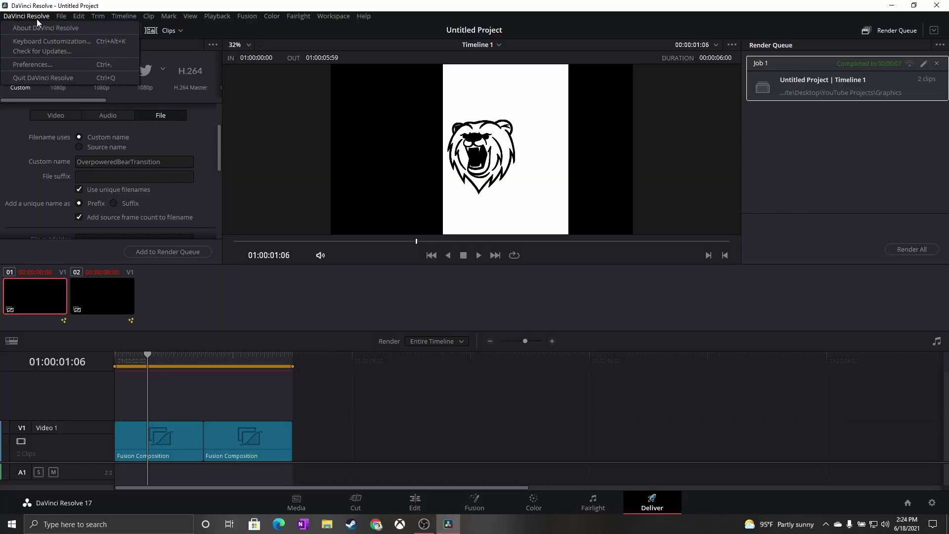
{"action": "left_click", "coordinate": [82, 30]}
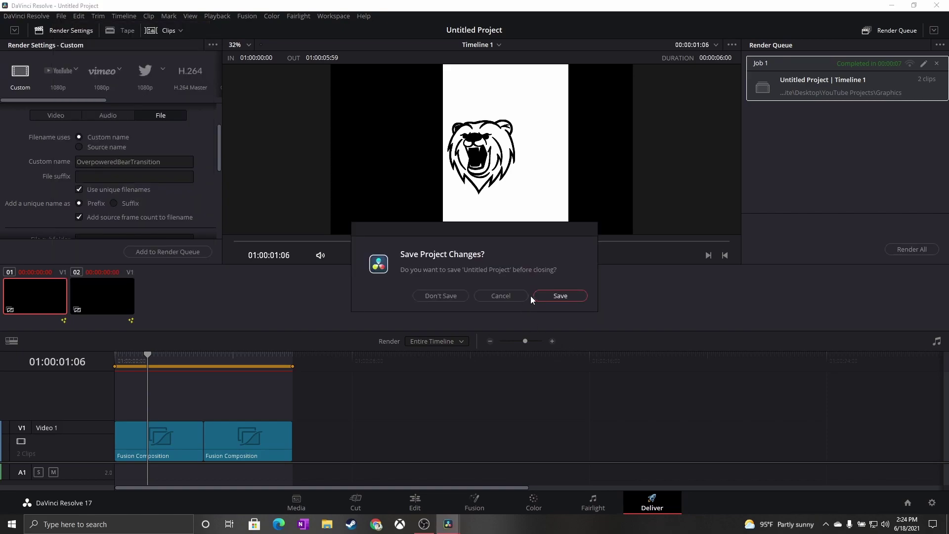
{"action": "left_click", "coordinate": [548, 295]}
{"action": "type", "text": "PObear"}
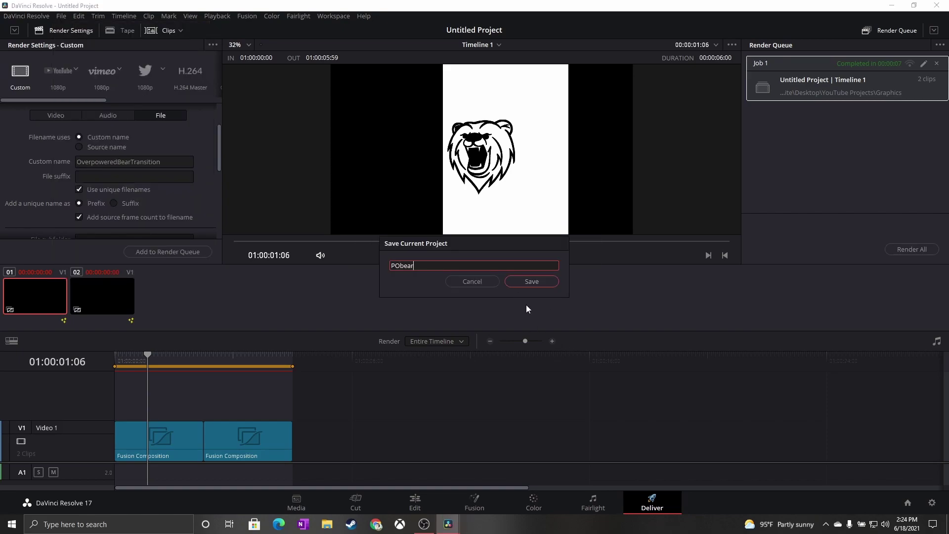
Import the V1-0001 and V1-0002 OverpoweredBearTransition clips from the Graphics folder, changing the project frame rate to match
{"action": "right_click", "coordinate": [155, 155]}
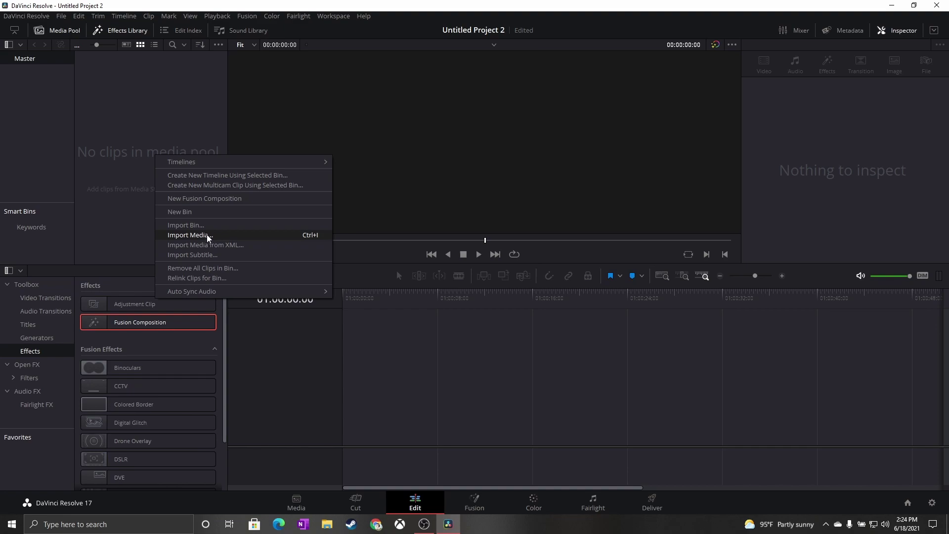
{"action": "left_click", "coordinate": [207, 236]}
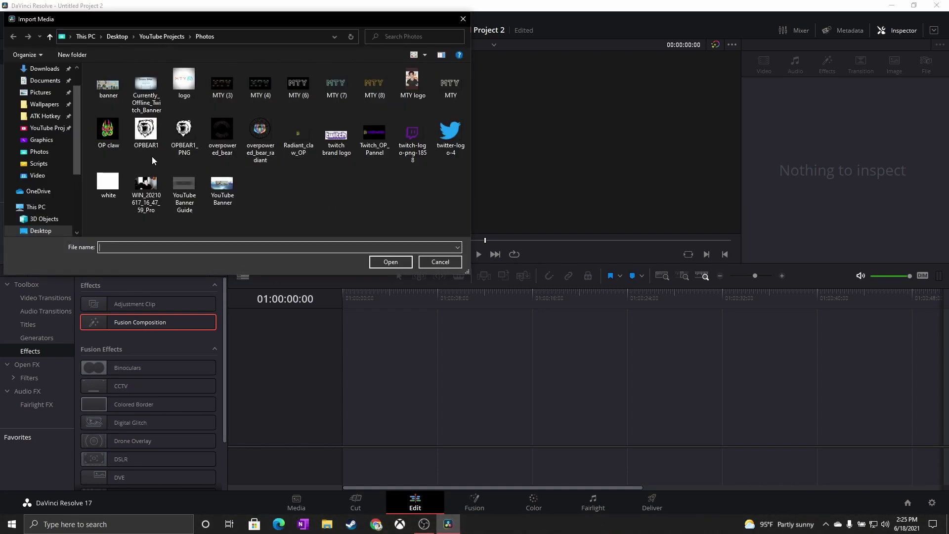
{"action": "left_click", "coordinate": [39, 171]}
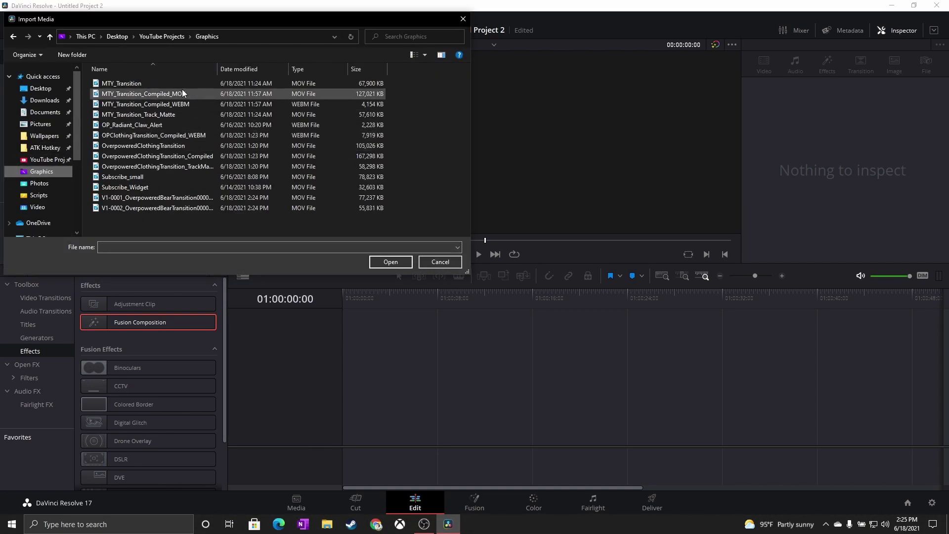
{"action": "left_click", "coordinate": [153, 197]}
{"action": "left_click", "coordinate": [158, 208], "text": "shift"}
{"action": "left_click", "coordinate": [377, 264]}
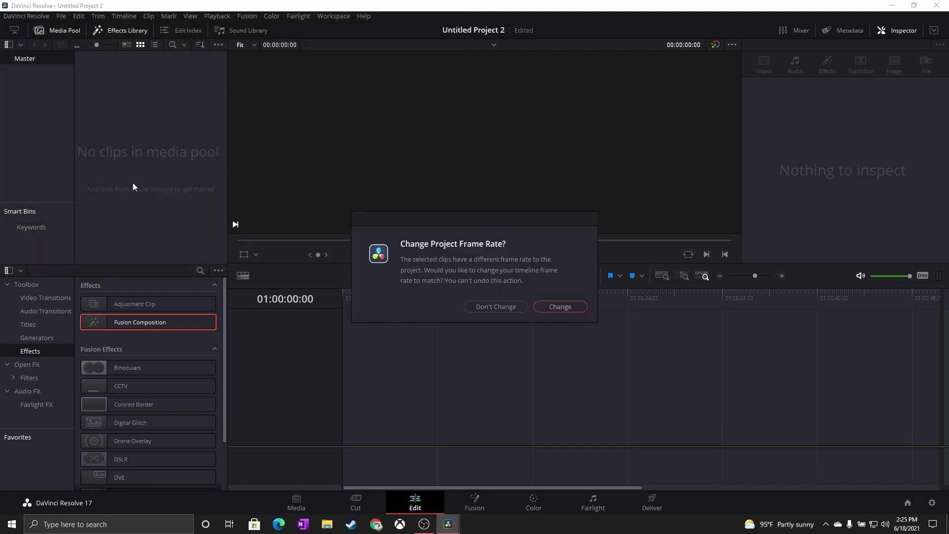
{"action": "left_click", "coordinate": [553, 310]}
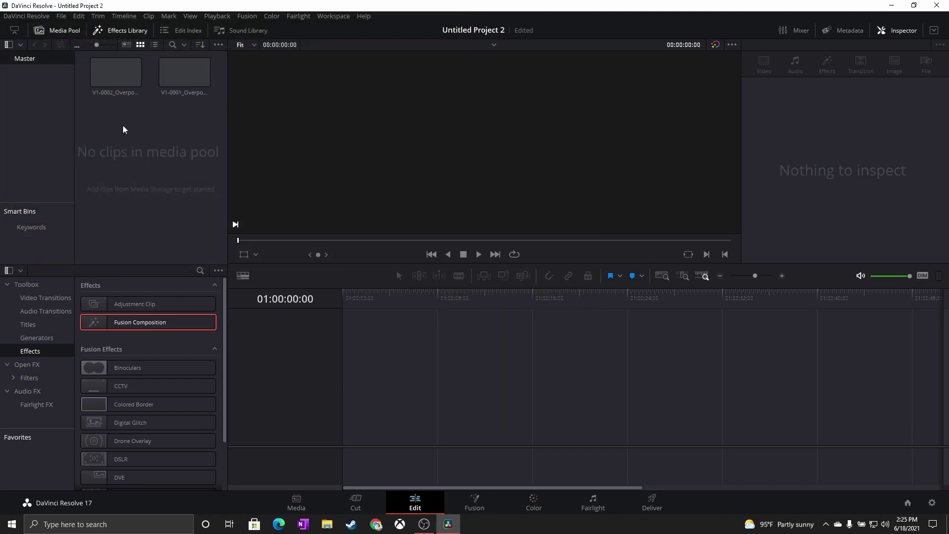
Create a new timeline with custom settings, a 3840 x 1080 resolution and 60 frames per second
{"action": "right_click", "coordinate": [117, 158]}
{"action": "mouse_move", "coordinate": [291, 156]}
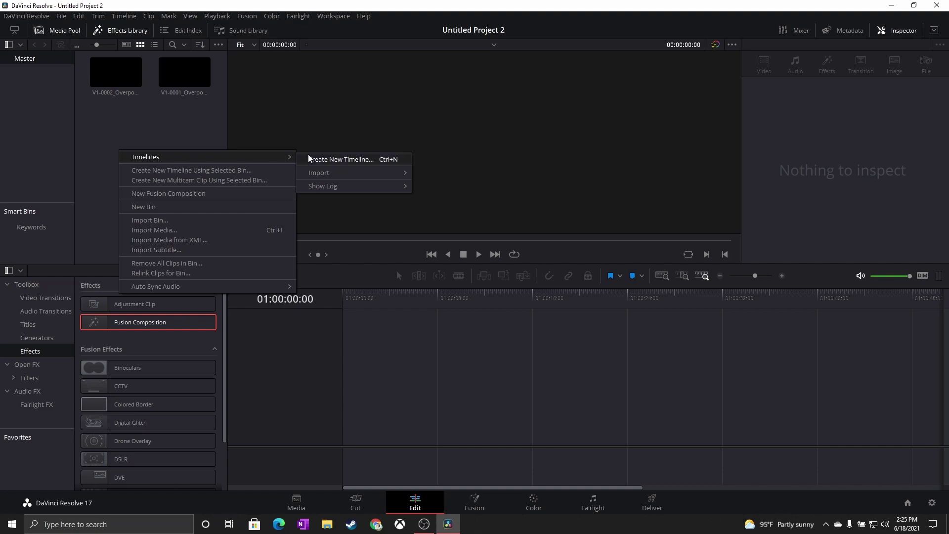
{"action": "left_click", "coordinate": [321, 159]}
{"action": "left_click", "coordinate": [363, 311]}
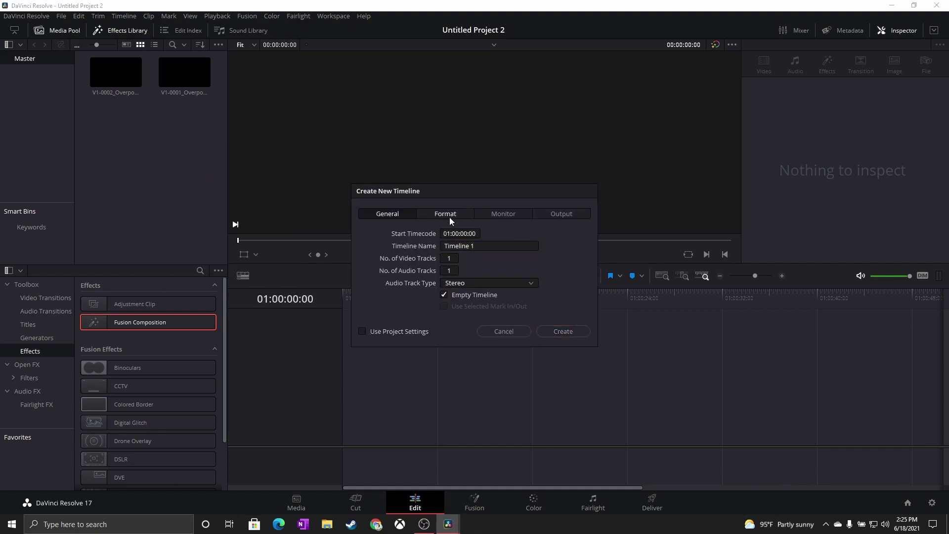
{"action": "left_click", "coordinate": [448, 215]}
{"action": "left_click", "coordinate": [452, 248]}
{"action": "type", "text": "3840"}
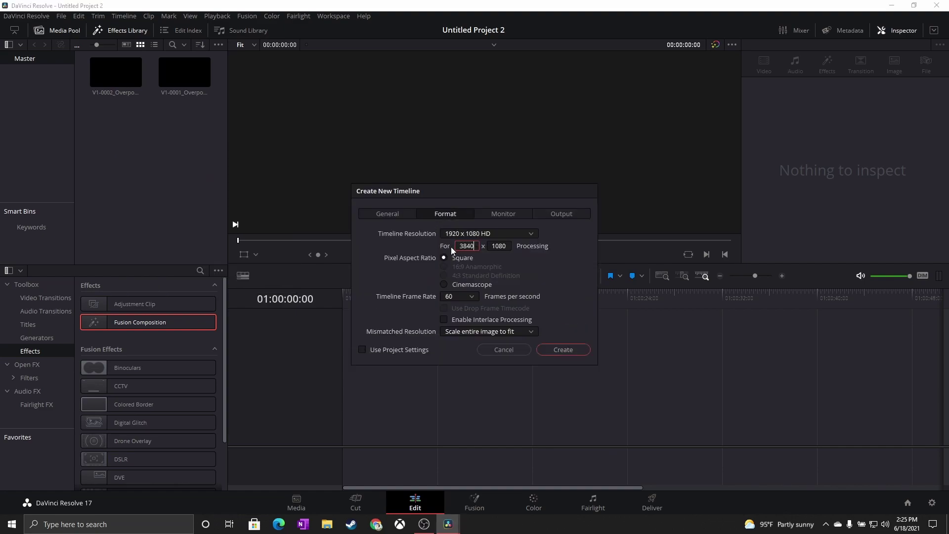
{"action": "left_click", "coordinate": [526, 261]}
{"action": "left_click", "coordinate": [564, 350]}
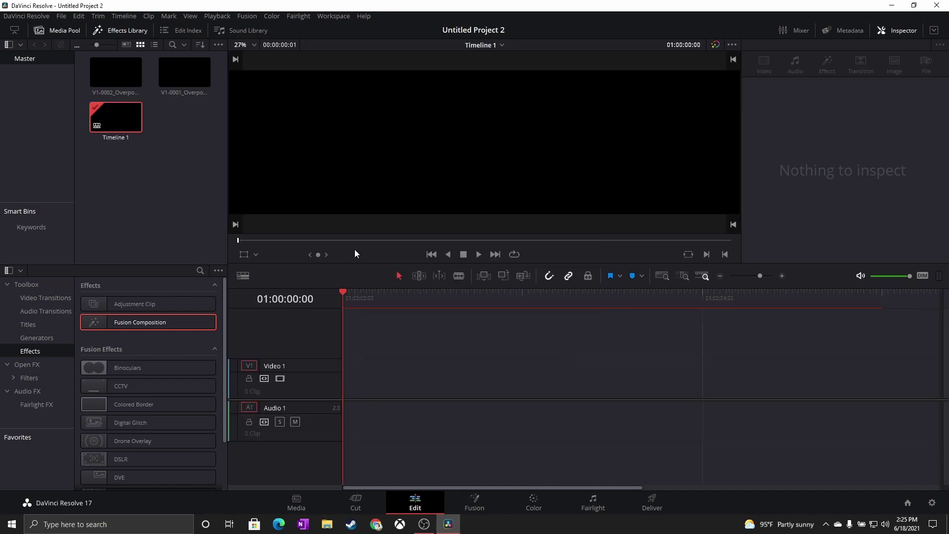
Place the V1-0001 clip on Video 1 and the V1-0002 clip above it on Video 2, both starting at 01:00:00:00
{"action": "left_click", "coordinate": [111, 81]}
{"action": "left_click_drag", "start_coordinate": [173, 72], "coordinate": [345, 384]}
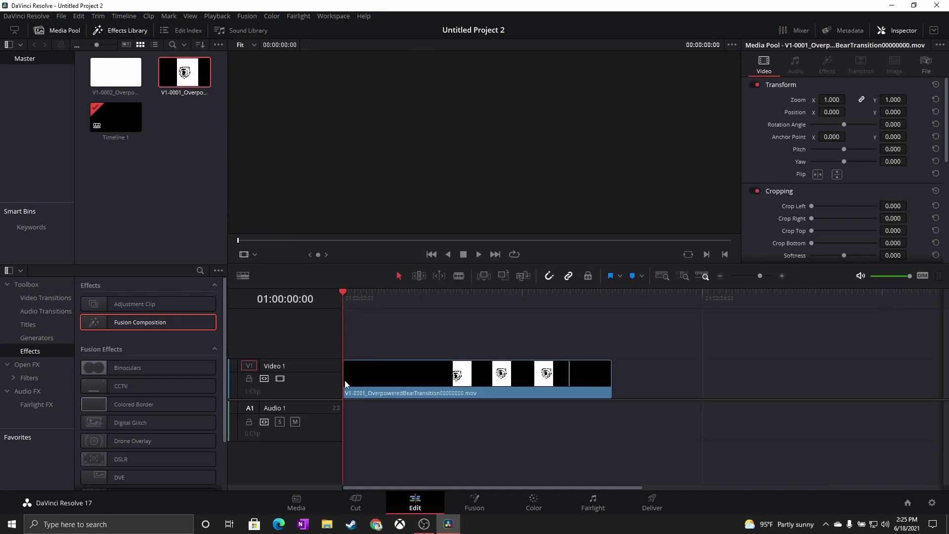
{"action": "left_click_drag", "start_coordinate": [115, 73], "coordinate": [345, 333]}
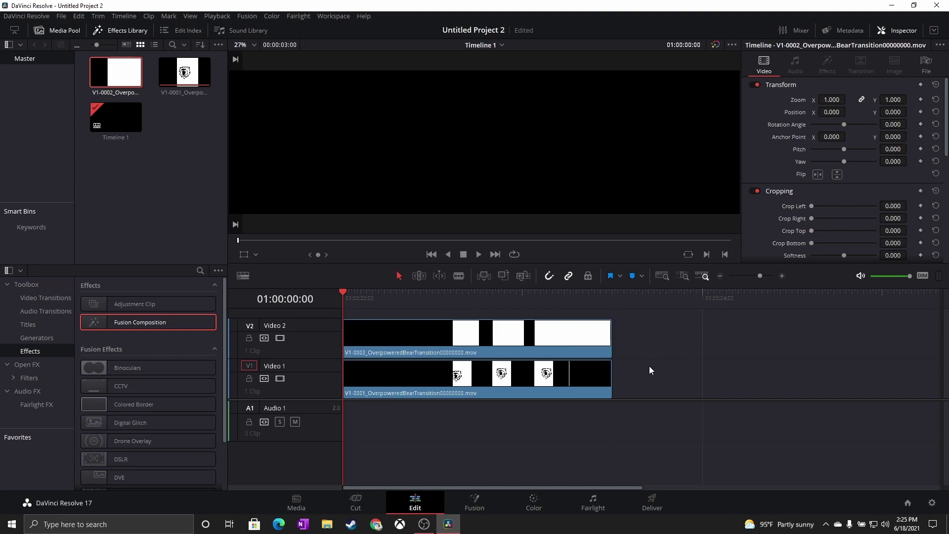
Move the V1-0002 matte clip on Video 2 sideways by setting its Position X to 960
{"action": "left_click_drag", "start_coordinate": [358, 301], "coordinate": [467, 292]}
{"action": "left_click", "coordinate": [474, 351]}
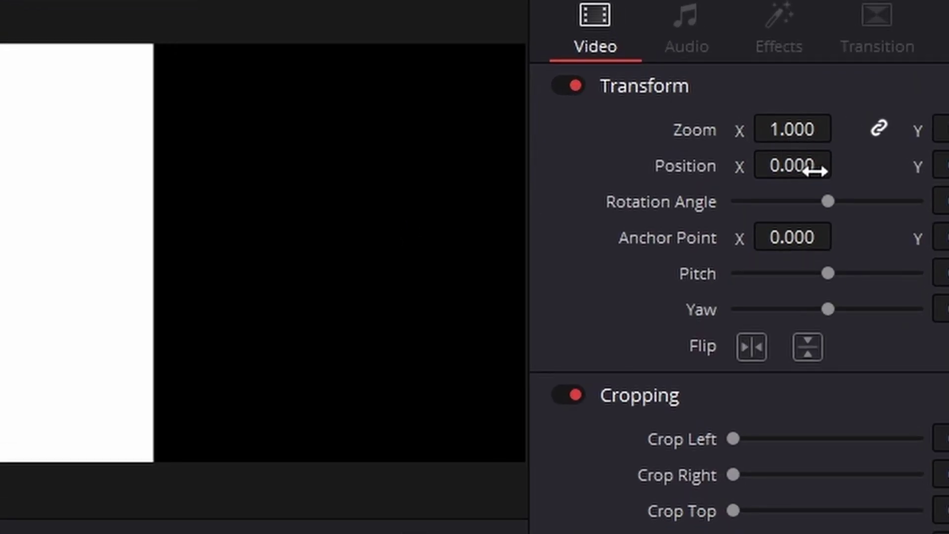
{"action": "left_click", "coordinate": [839, 112]}
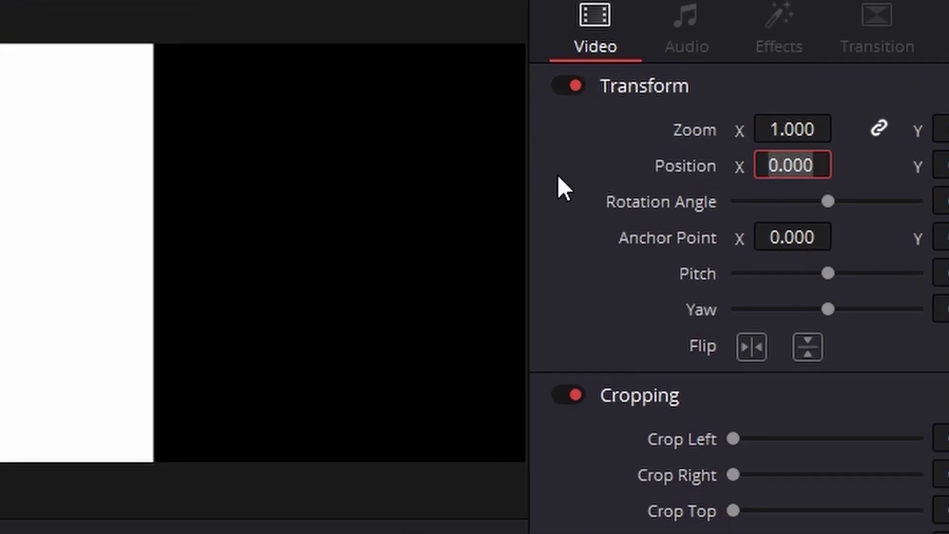
{"action": "type", "text": "960"}
{"action": "key", "text": "Return"}
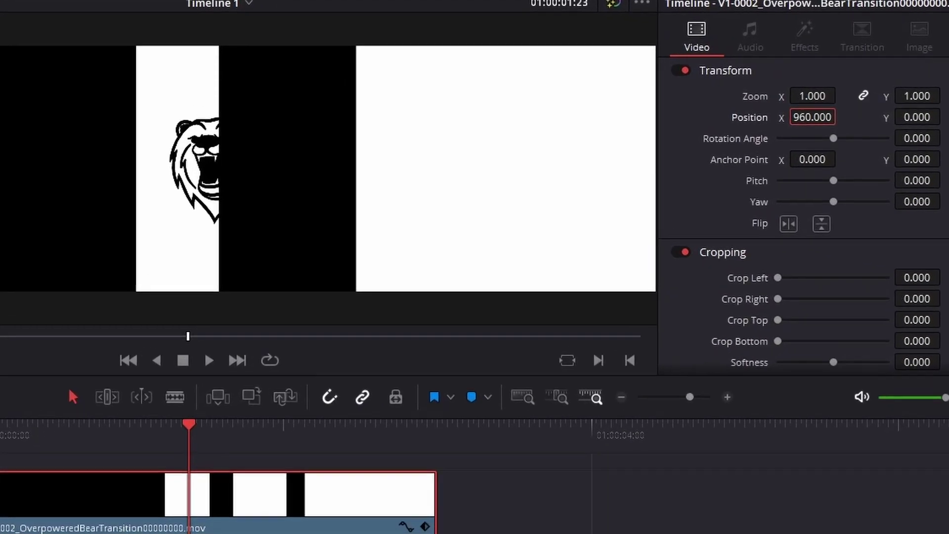
Set the V1-0001 bear clip's Position X to -960 and scrub the timeline to check the side-by-side layout
{"action": "left_click", "coordinate": [831, 111]}
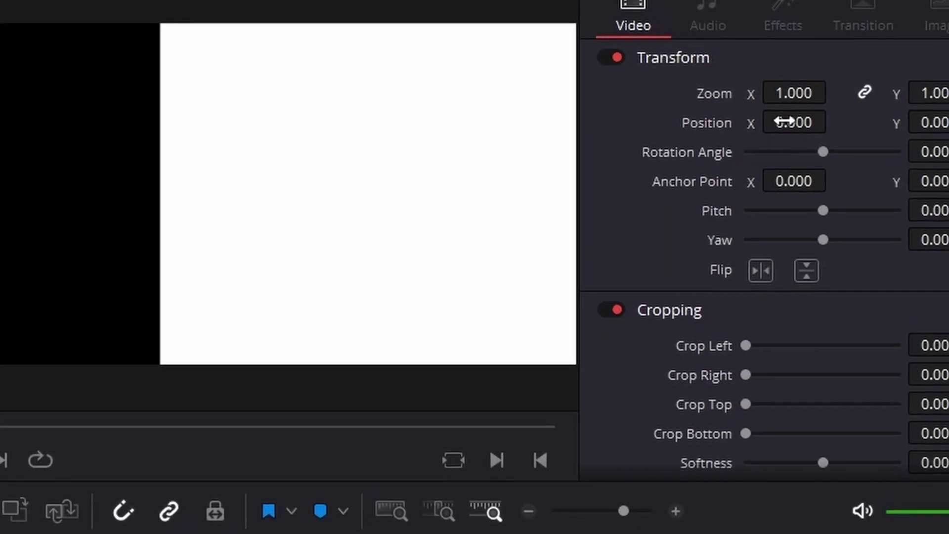
{"action": "type", "text": "-960"}
{"action": "key", "text": "Return"}
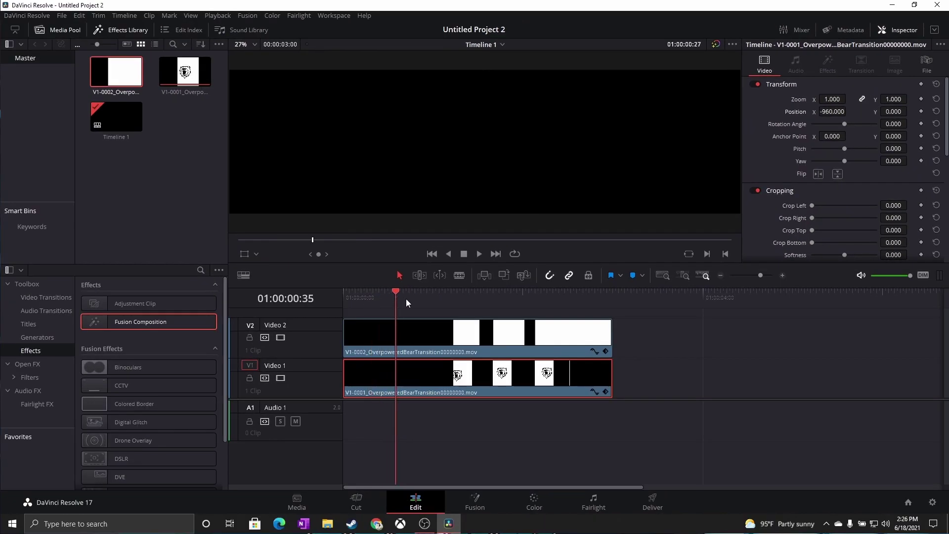
{"action": "left_click_drag", "start_coordinate": [312, 340], "coordinate": [572, 340]}
{"action": "left_click_drag", "start_coordinate": [402, 297], "coordinate": [594, 311]}
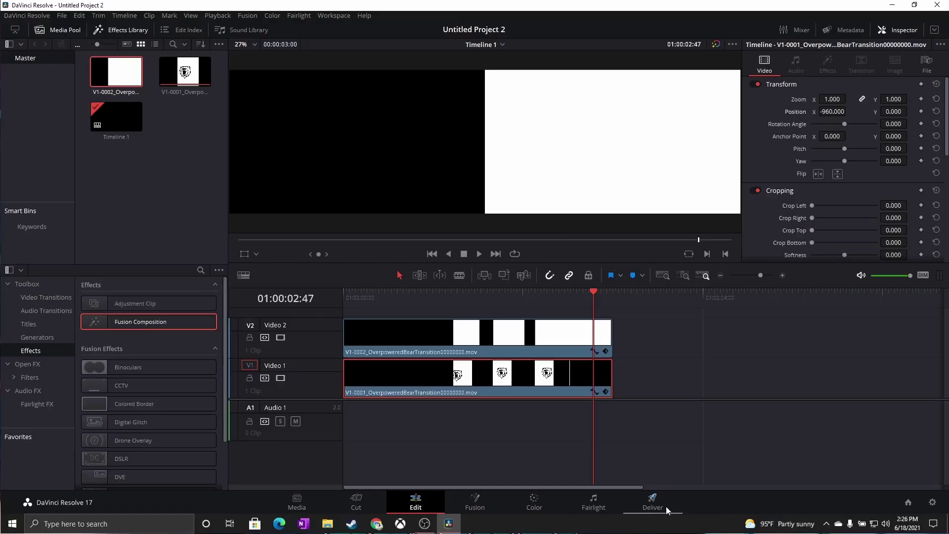
Set up the timeline's render with the filename OPbearTransition_Compiled and the Graphics folder as its location
{"action": "left_click", "coordinate": [666, 504]}
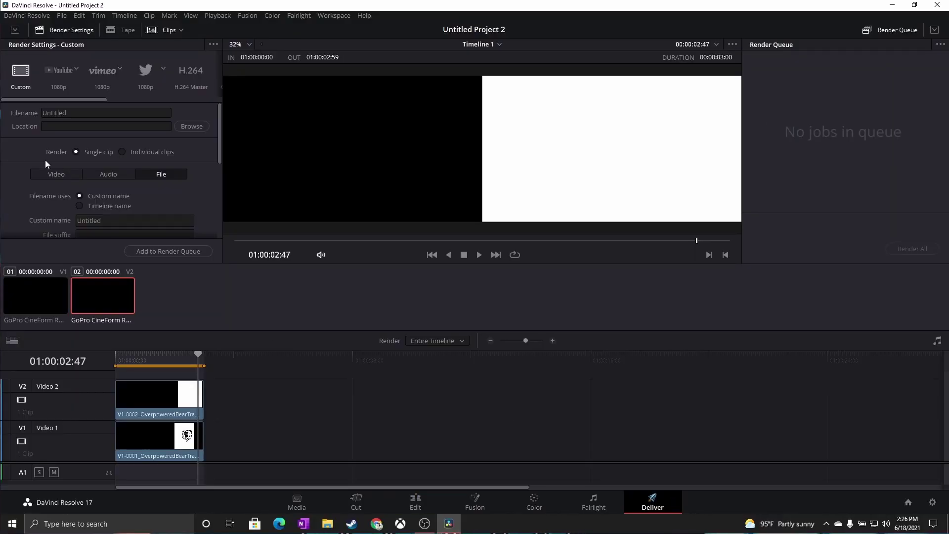
{"action": "type", "text": "OPbe"}
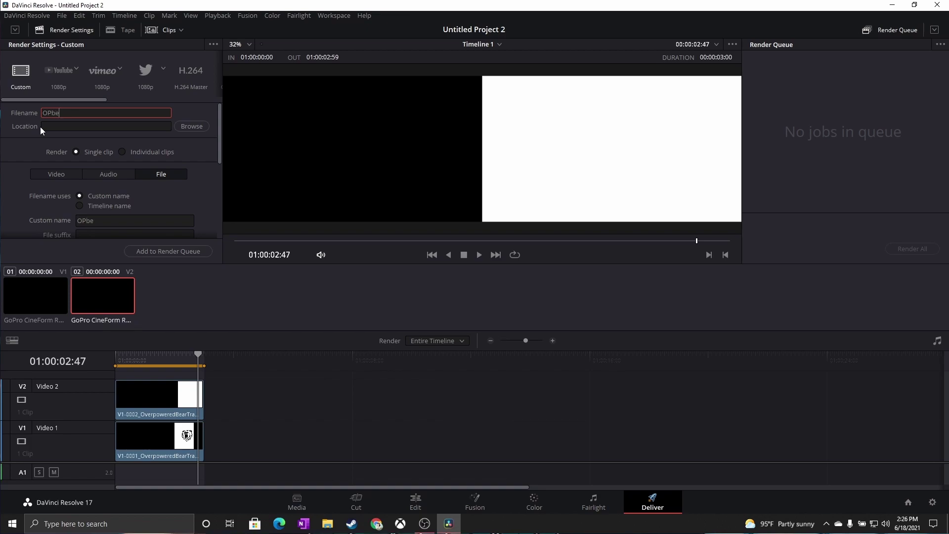
{"action": "type", "text": "arTransition_Compiled"}
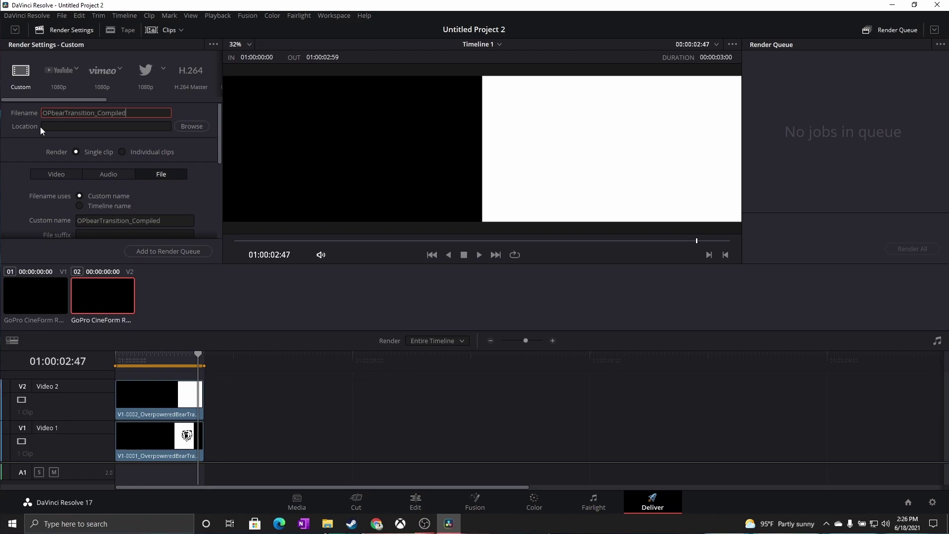
{"action": "left_click", "coordinate": [191, 126]}
{"action": "scroll", "coordinate": [44, 143], "scroll_direction": "up", "scroll_amount": 5}
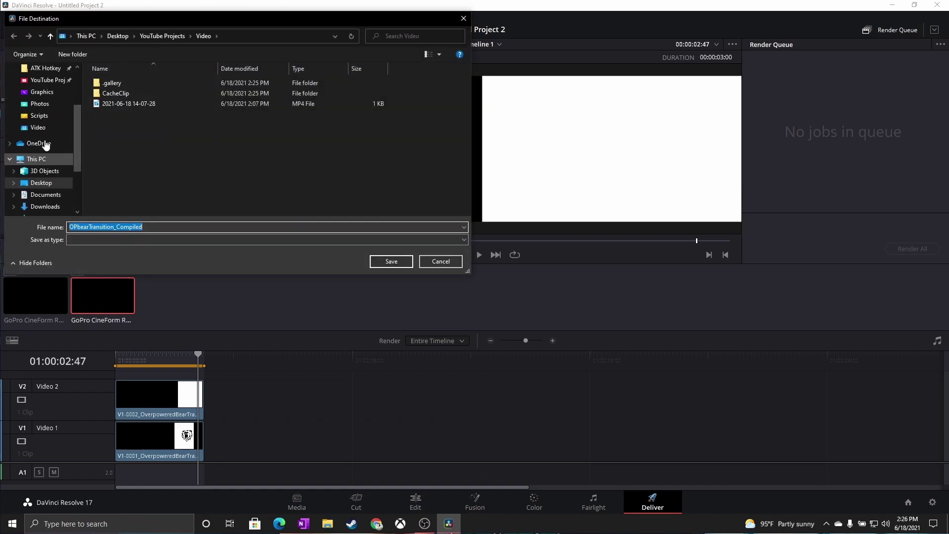
{"action": "left_click", "coordinate": [42, 139]}
{"action": "left_click", "coordinate": [424, 262]}
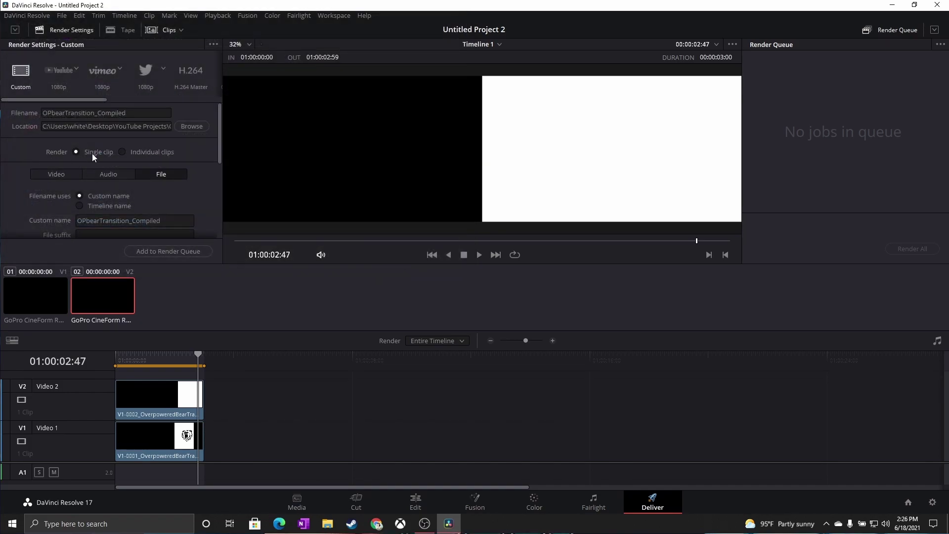
Set the video export to QuickTime with the GoPro CineForm codec, RGB 16-bit type, and enable Export Alpha
{"action": "scroll", "coordinate": [88, 158], "scroll_direction": "down", "scroll_amount": 1}
{"action": "left_click", "coordinate": [78, 147]}
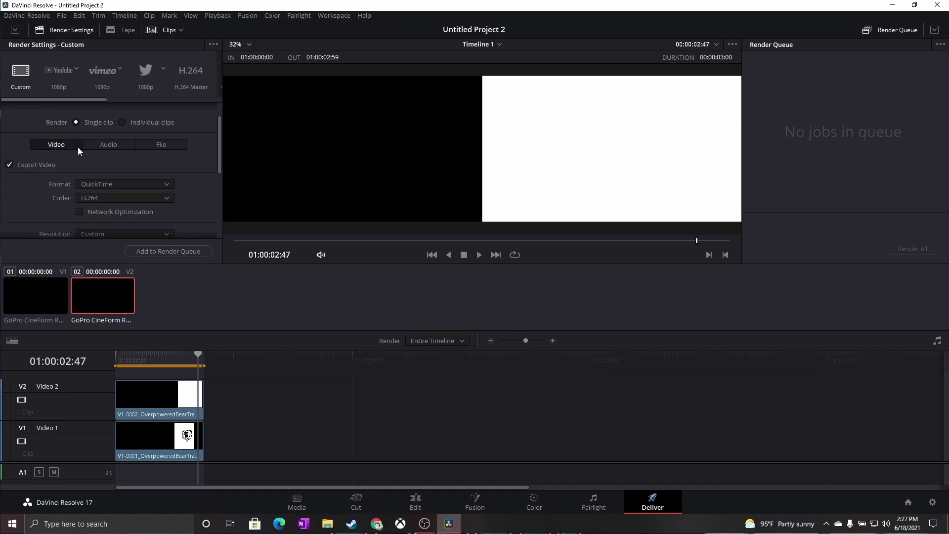
{"action": "scroll", "coordinate": [90, 138], "scroll_direction": "down", "scroll_amount": 2}
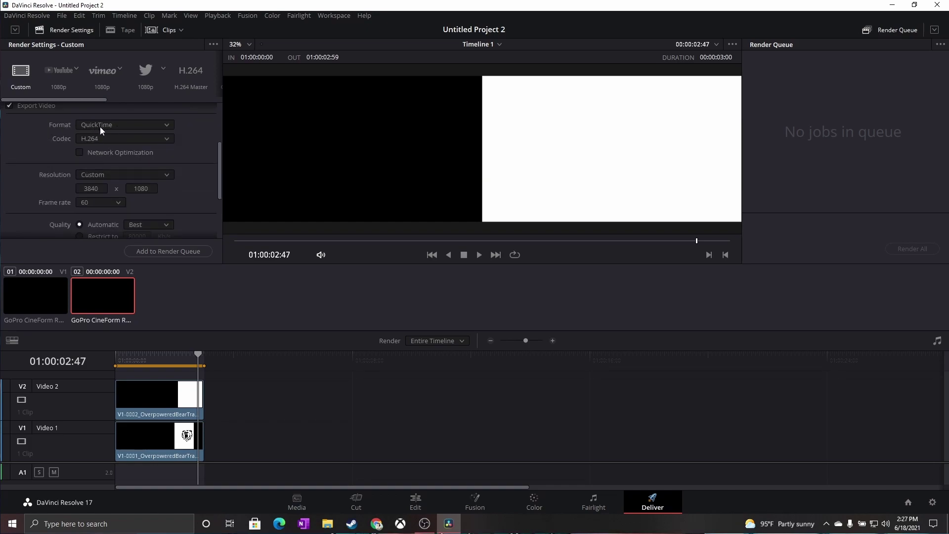
{"action": "left_click", "coordinate": [102, 139]}
{"action": "left_click", "coordinate": [132, 174]}
{"action": "left_click", "coordinate": [113, 152]}
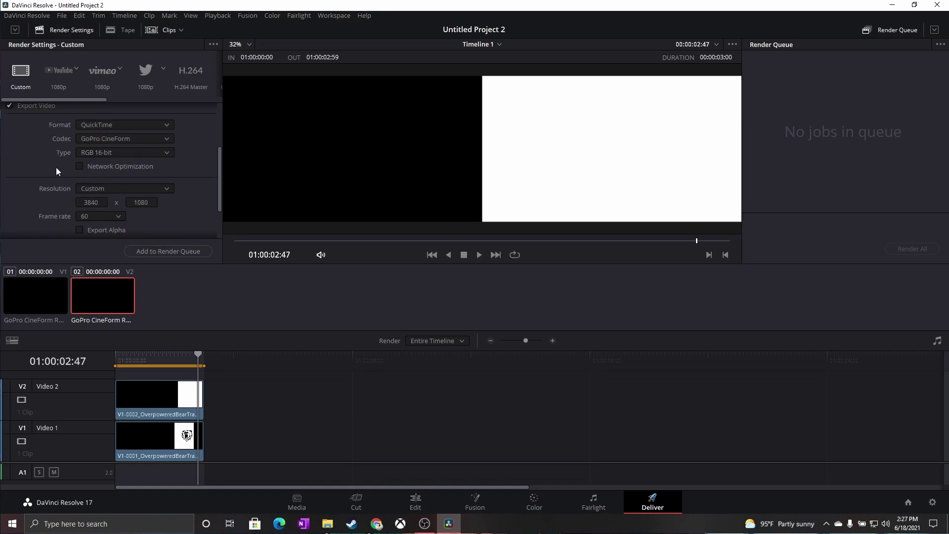
{"action": "scroll", "coordinate": [49, 157], "scroll_direction": "down", "scroll_amount": 1}
{"action": "left_click", "coordinate": [79, 200]}
{"action": "scroll", "coordinate": [49, 198], "scroll_direction": "down", "scroll_amount": 1}
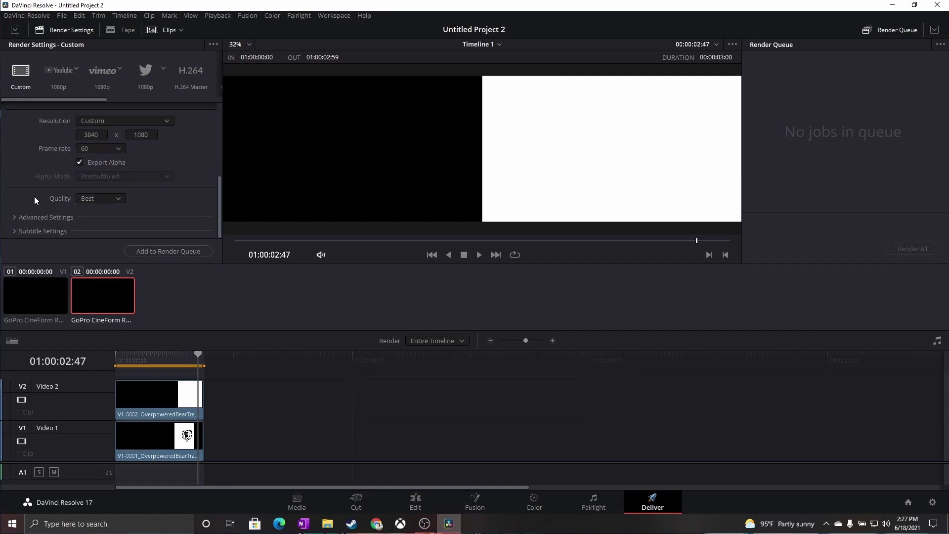
Set the advanced data levels to Full, then queue the compiled transition and start rendering it
{"action": "left_click", "coordinate": [75, 351]}
{"action": "scroll", "coordinate": [95, 247], "scroll_direction": "down", "scroll_amount": 3}
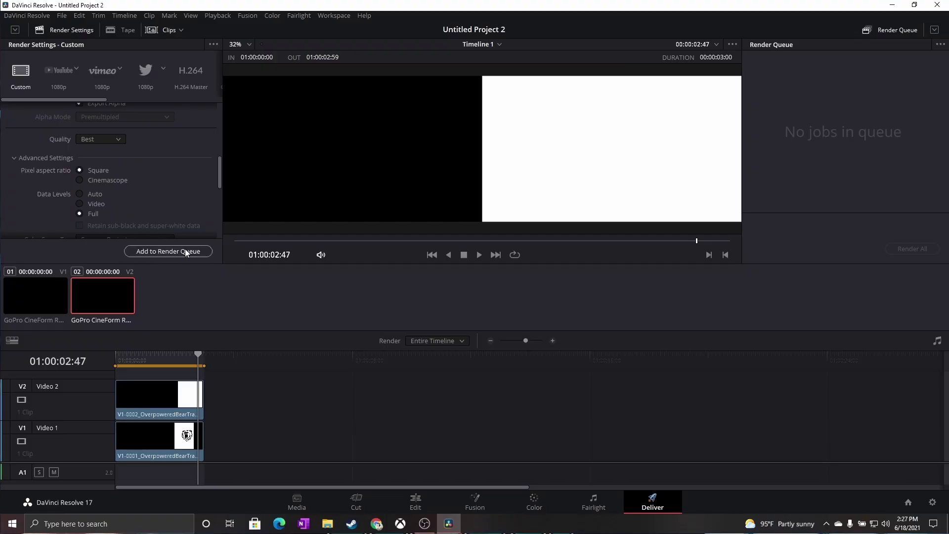
{"action": "left_click", "coordinate": [186, 251]}
{"action": "left_click", "coordinate": [912, 250]}
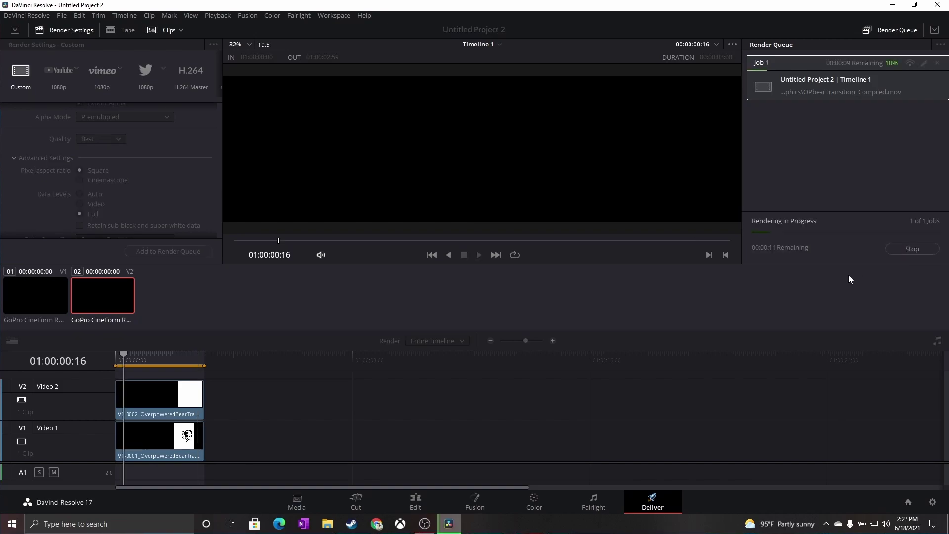